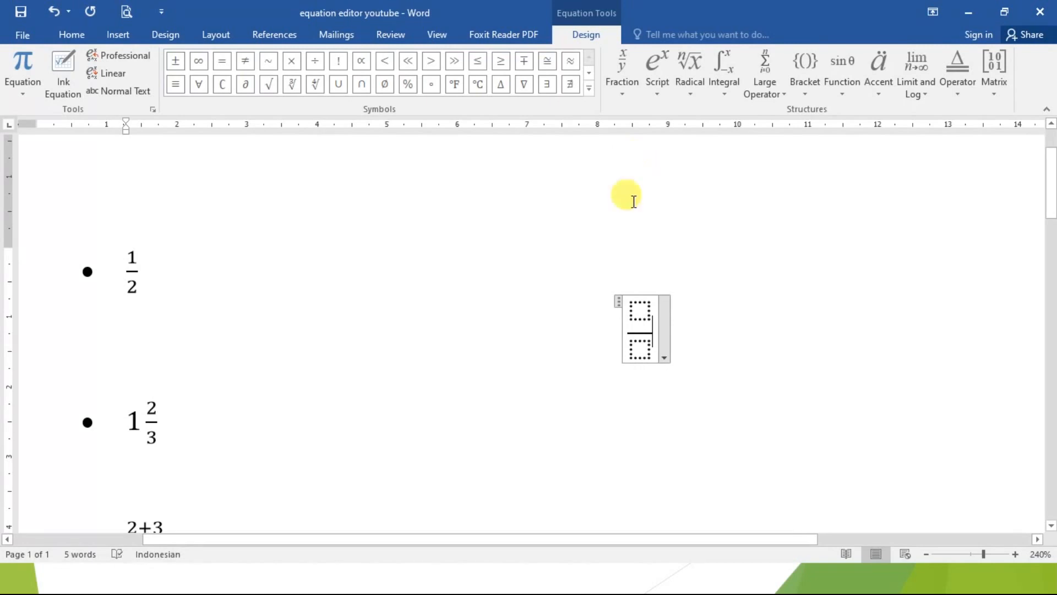
Step: Fill the empty fraction template with numerator 1 and denominator 2
click(630, 305)
text(1)
click(636, 347)
text(2)
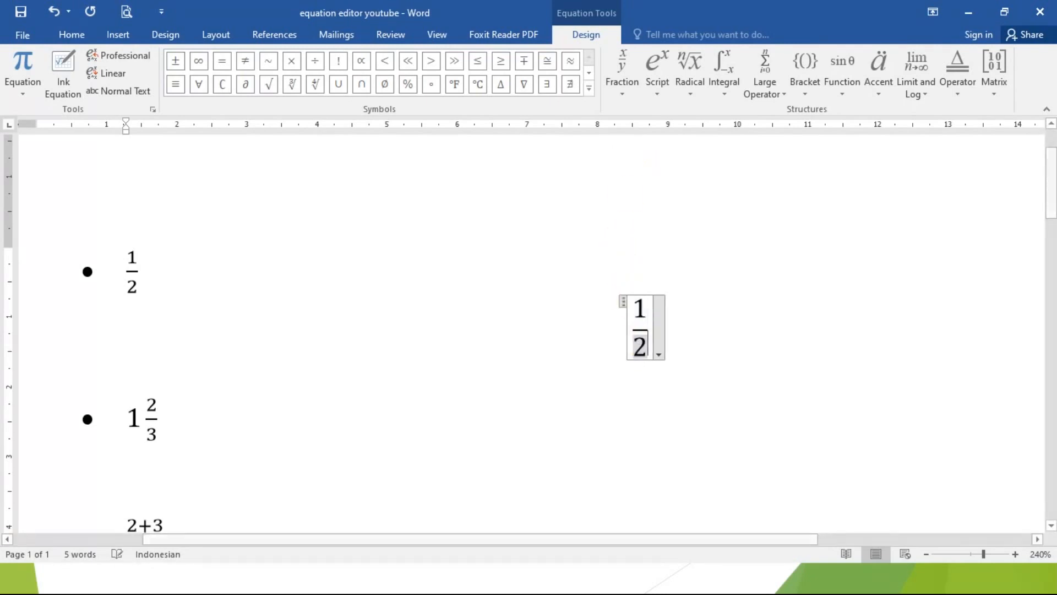
click(685, 332)
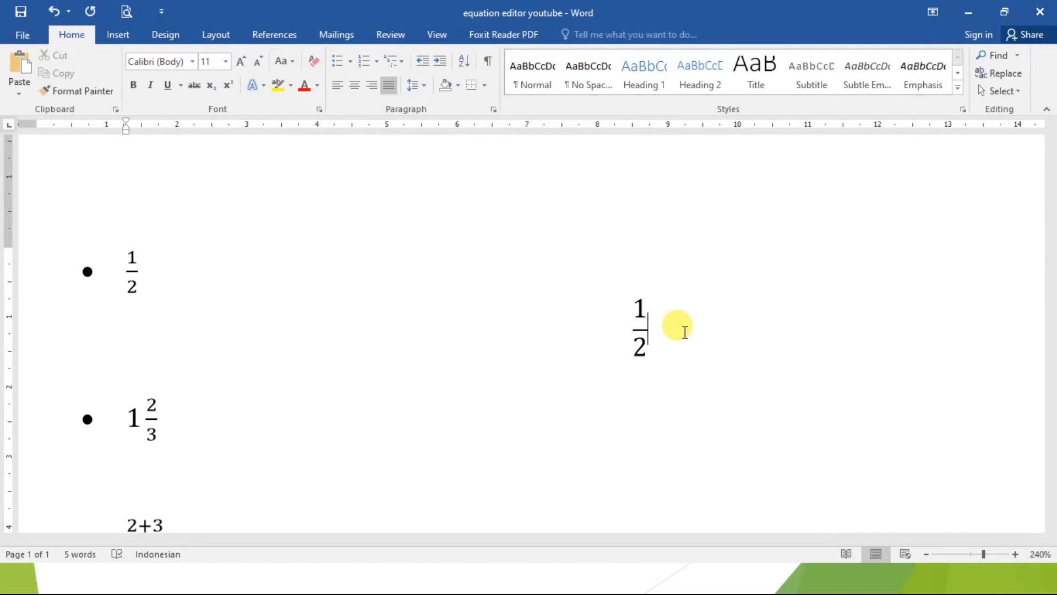
Step: Delete the template-based fraction and enter 1/2 as a stacked fraction in a new equation below the first bullet
key(shift+Left)
key(BackSpace)
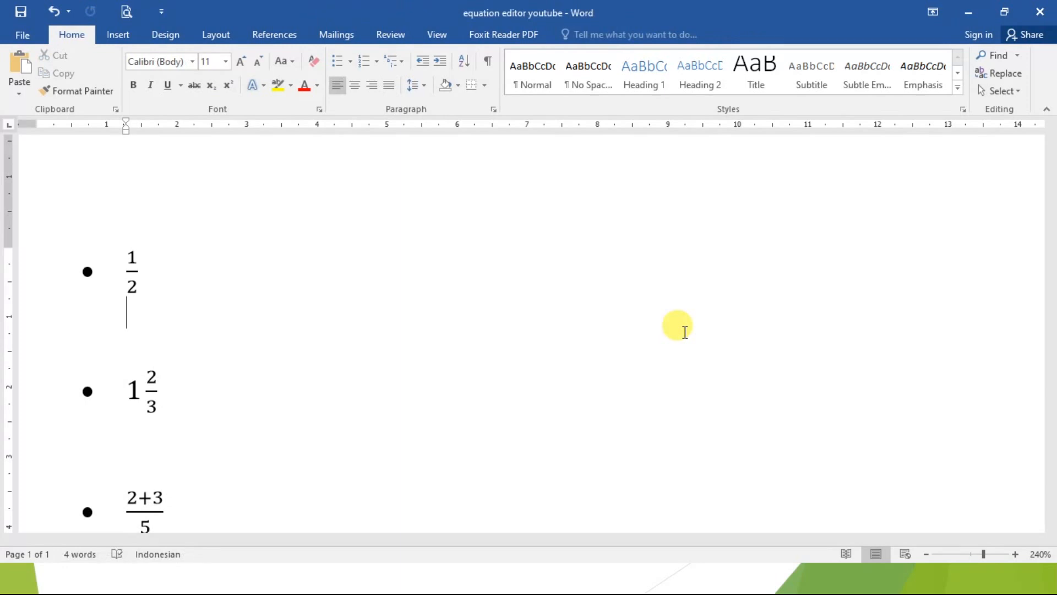
key(alt+equal)
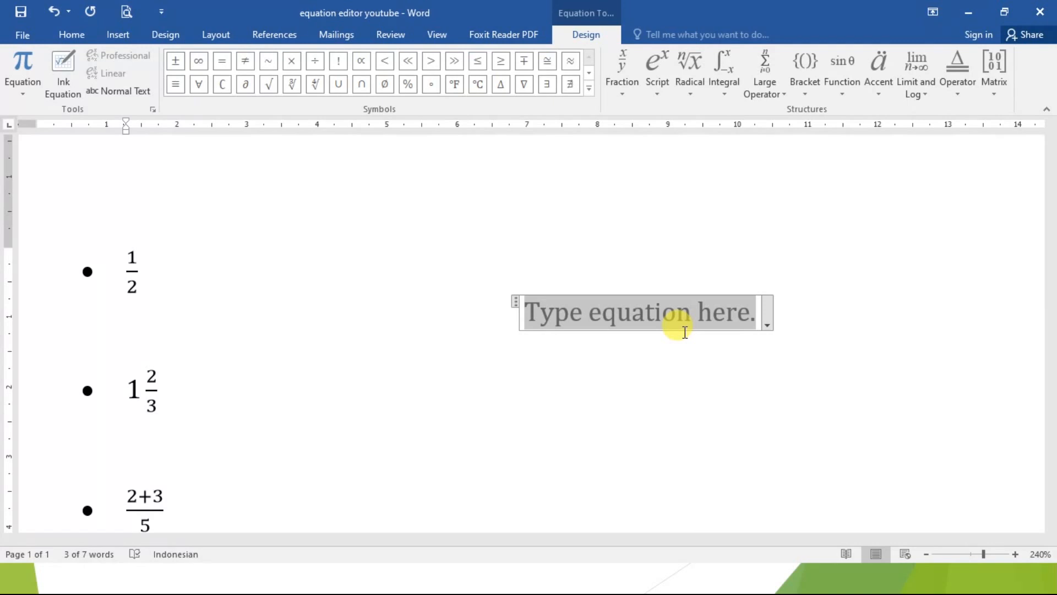
text(1)
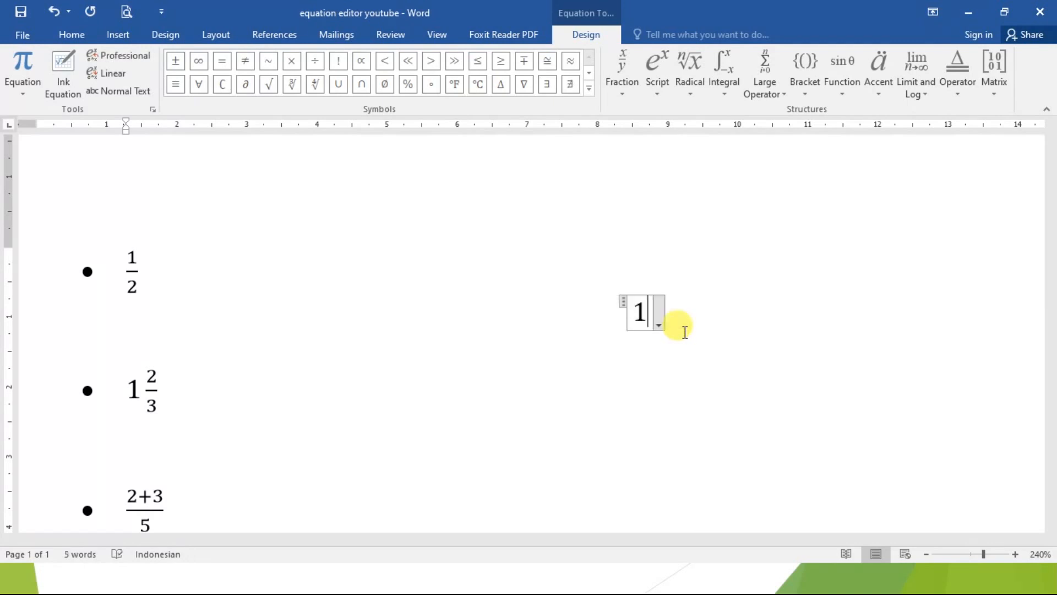
text(/2)
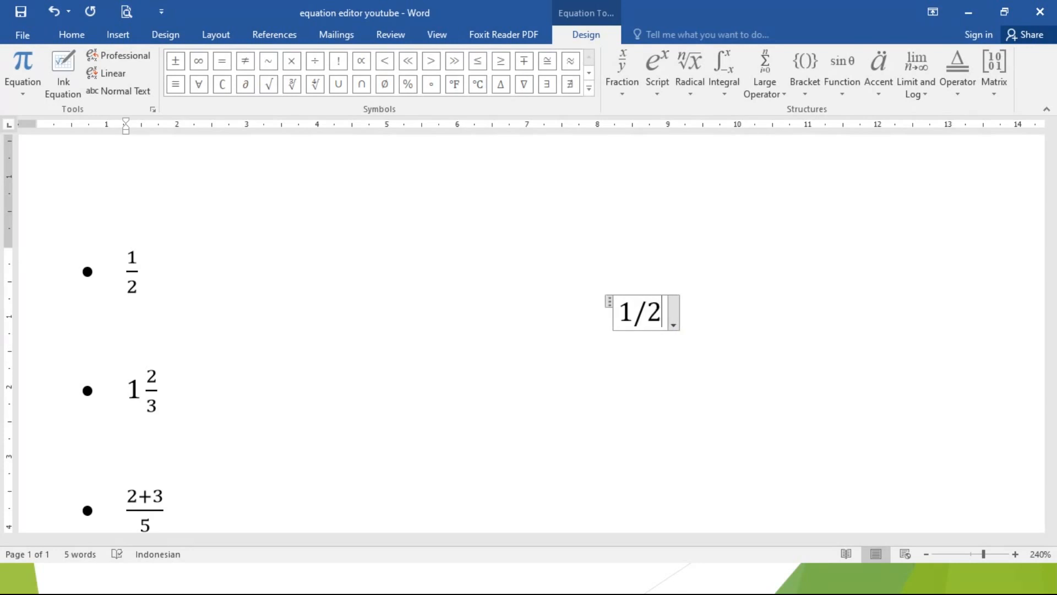
key(space)
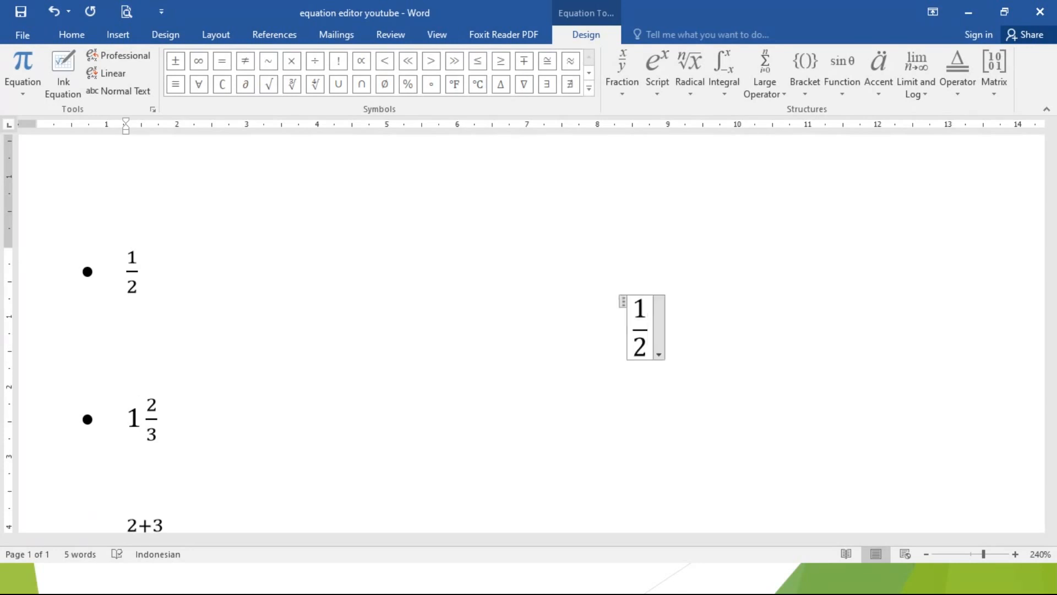
click(756, 338)
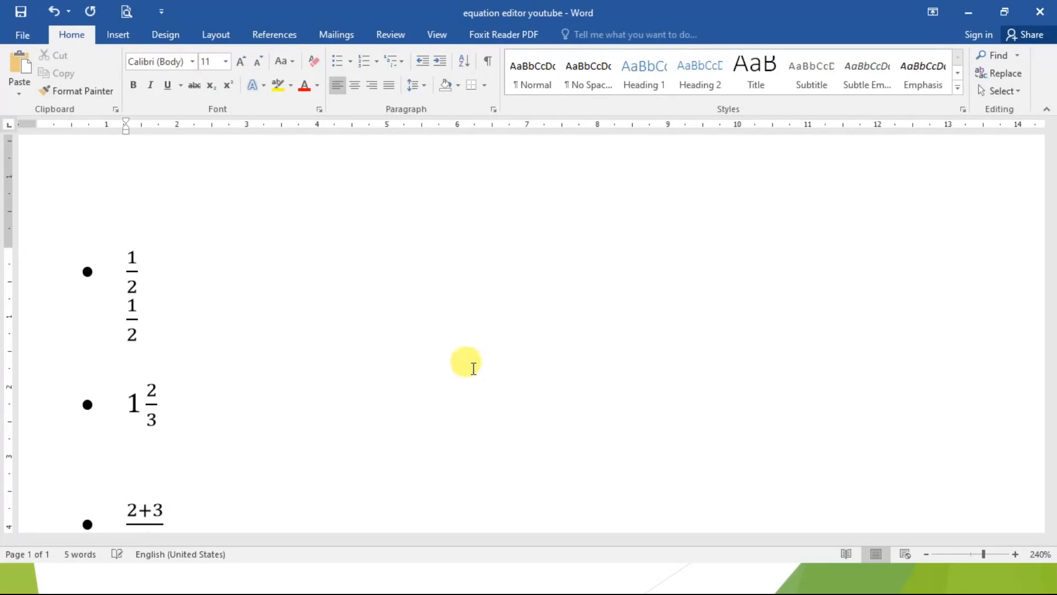
Step: Insert an equation with the stacked fraction 3/4 beside the new 1/2
key(alt+equal)
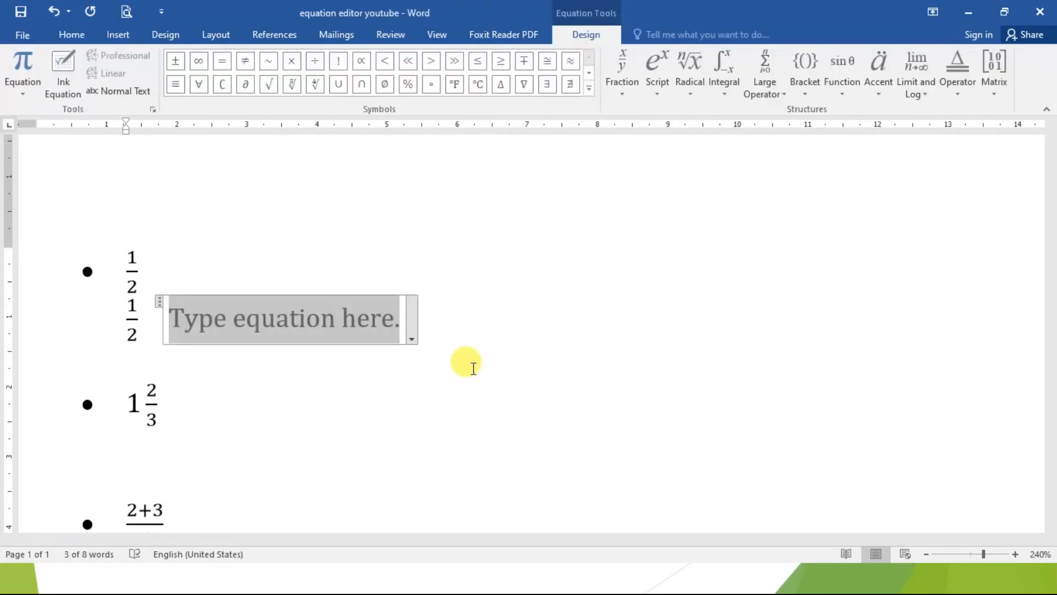
text(3/4)
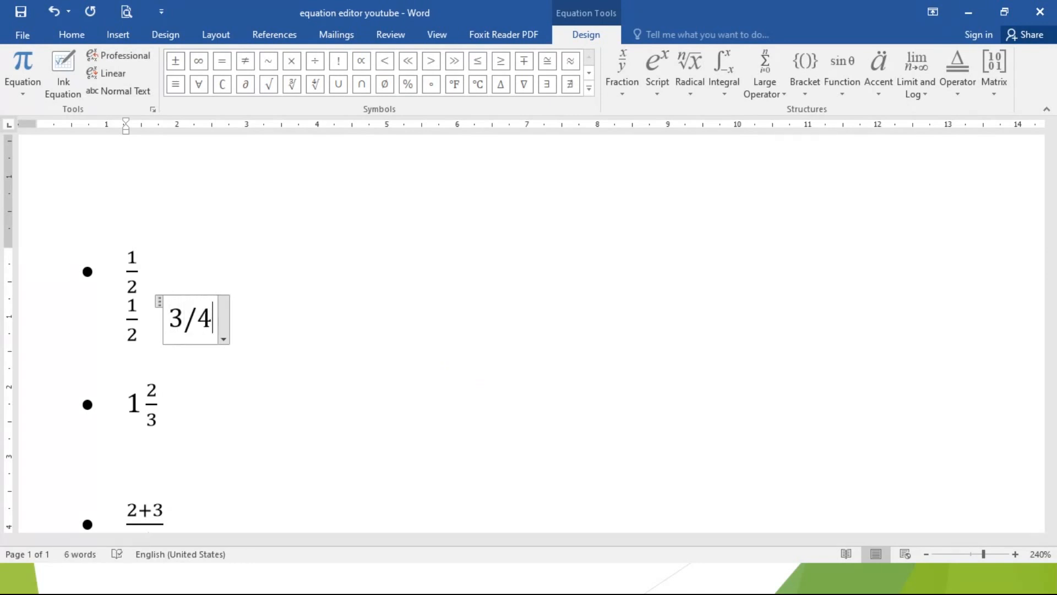
key(space)
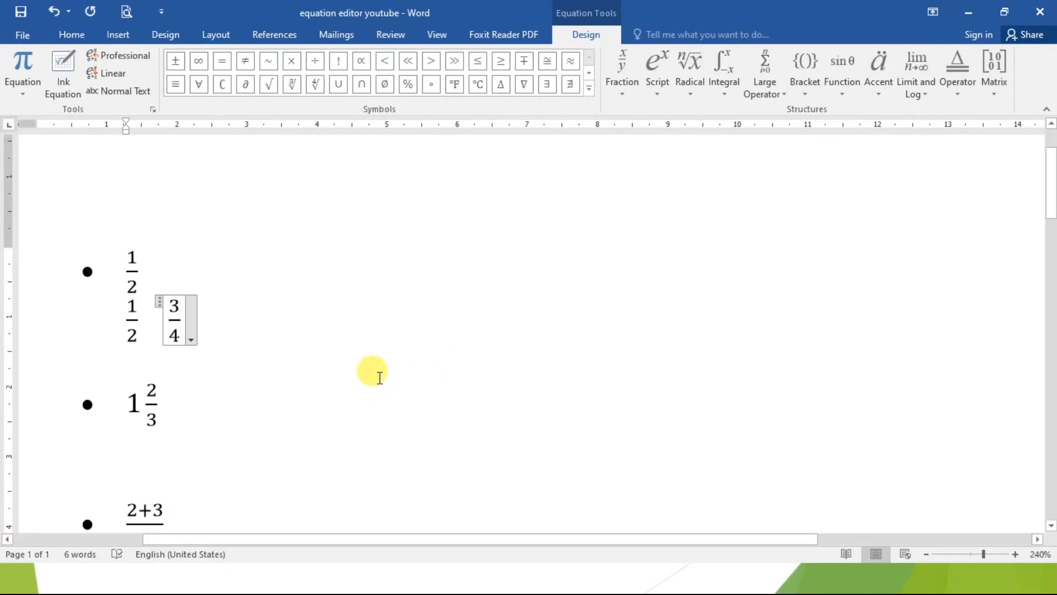
click(379, 321)
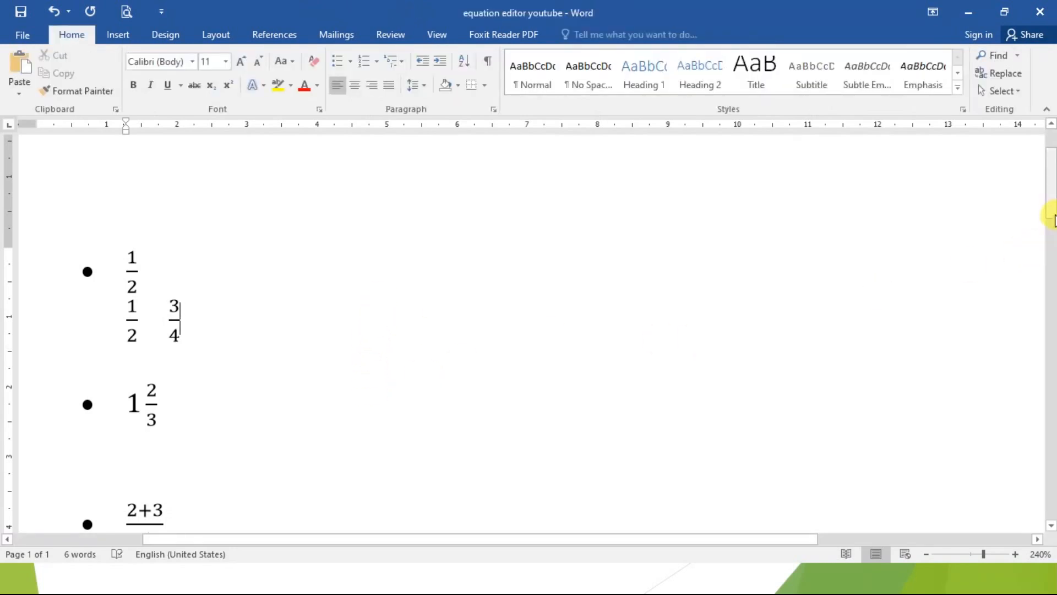
Step: Try entering 12/3 without a space as an equation below the 1 2/3 bullet, and delete the resulting fraction
drag(1052, 204, 1052, 237)
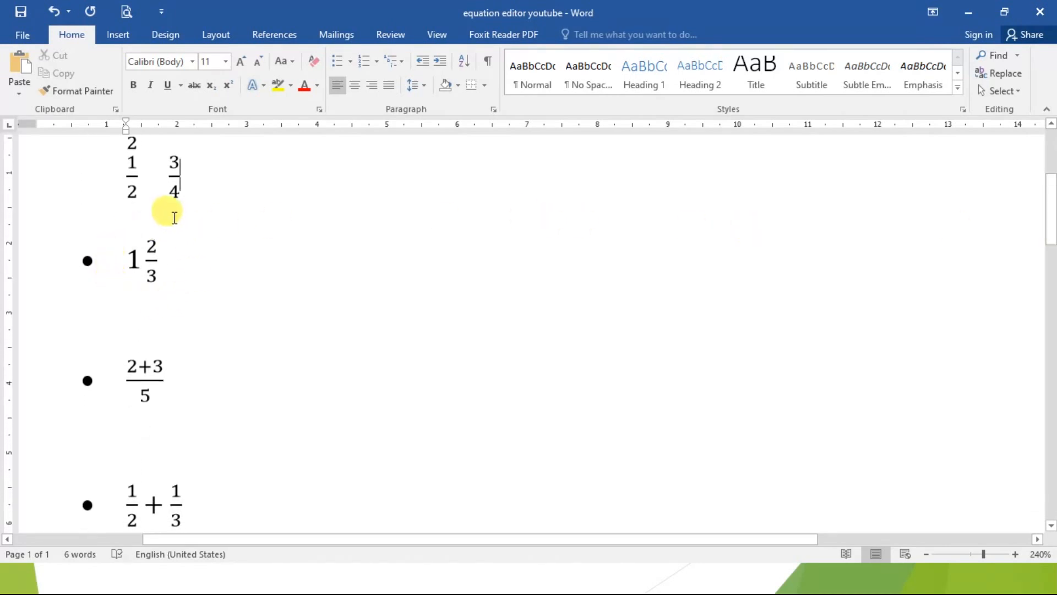
click(180, 302)
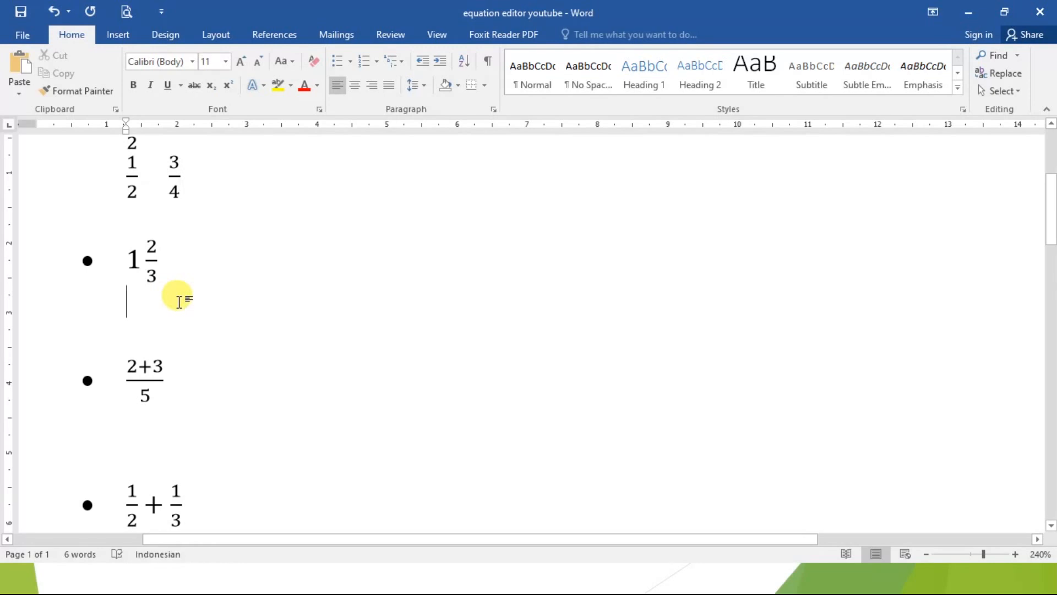
key(alt+equal)
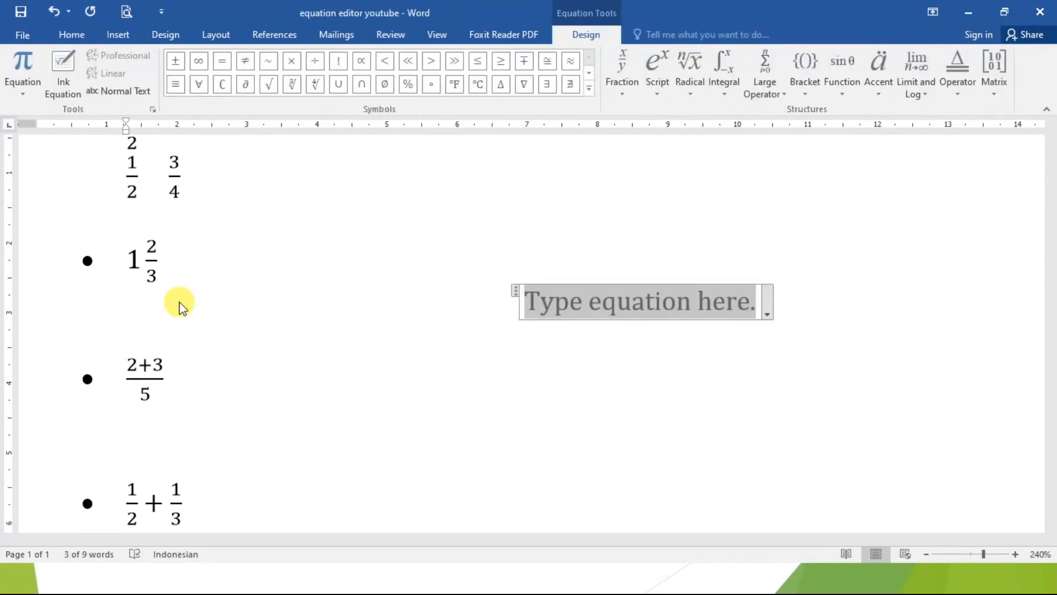
text(12)
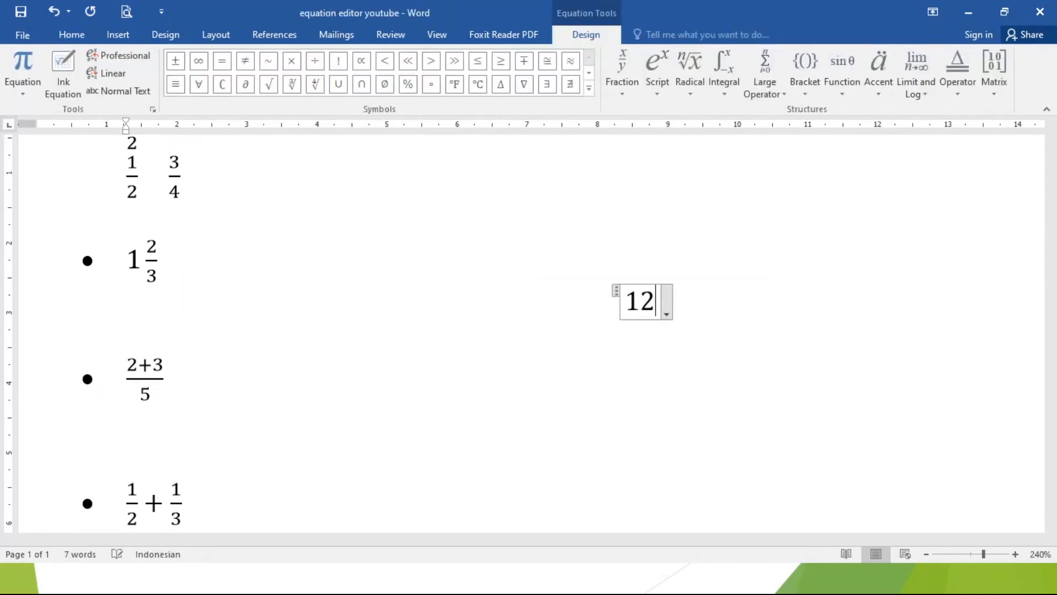
text(/3)
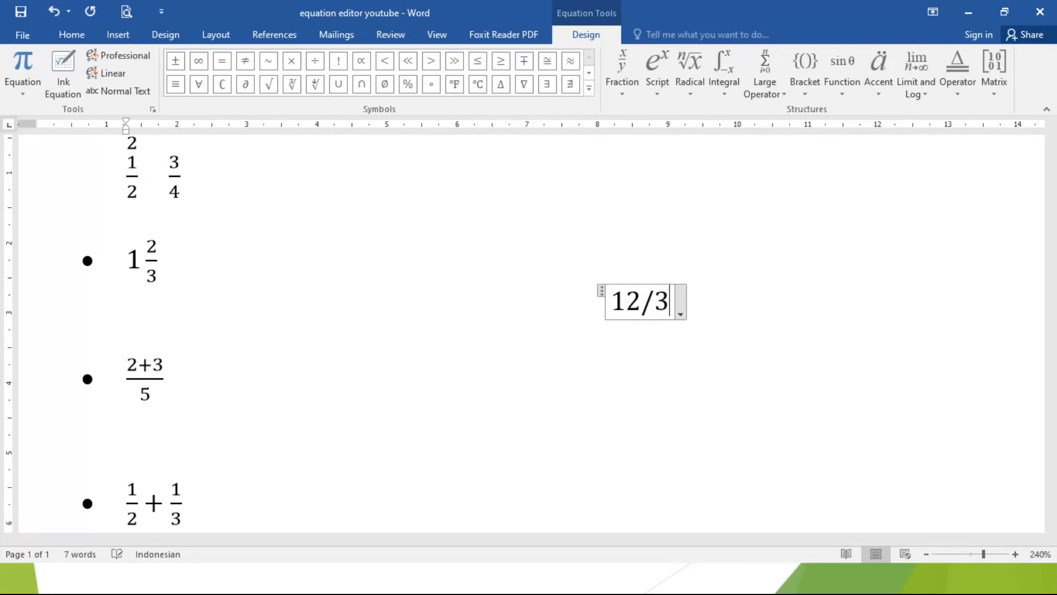
key(space)
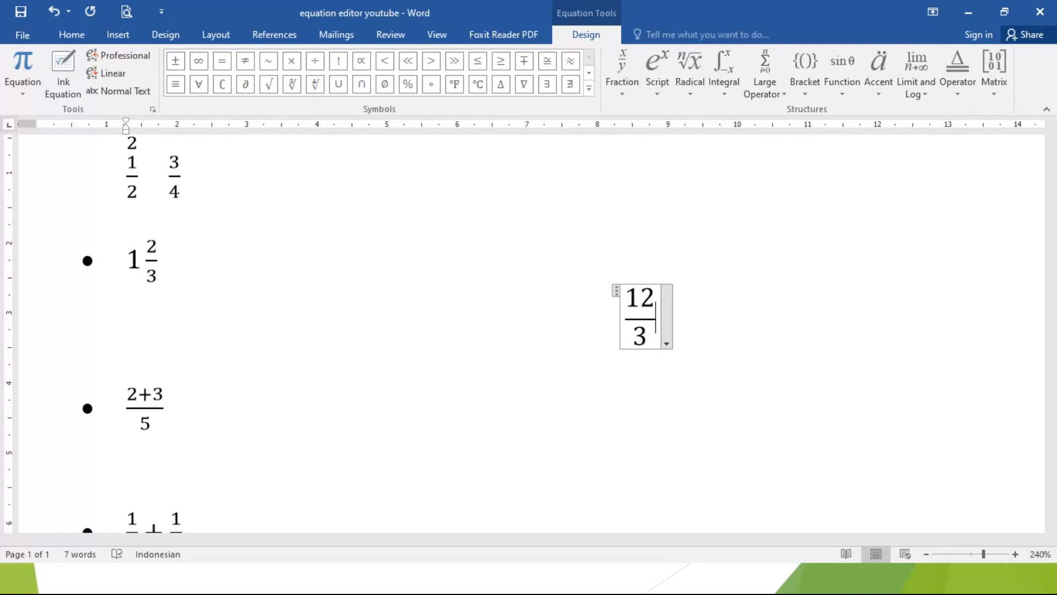
click(179, 302)
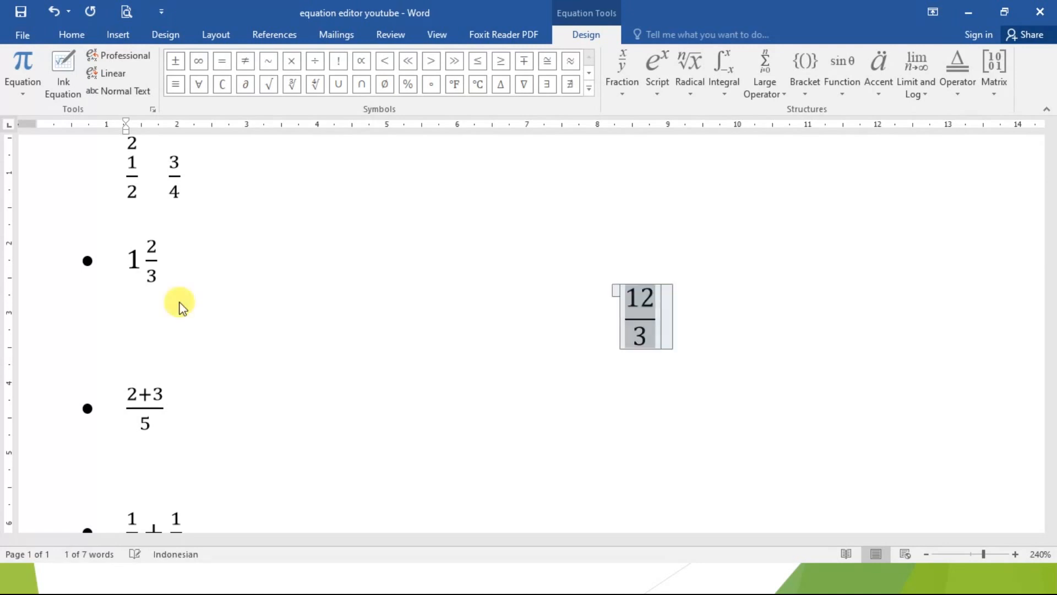
key(Delete)
Step: Insert an equation with the mixed number 1 2/3 below the second bullet, separating the whole number from the fraction
key(alt+equal)
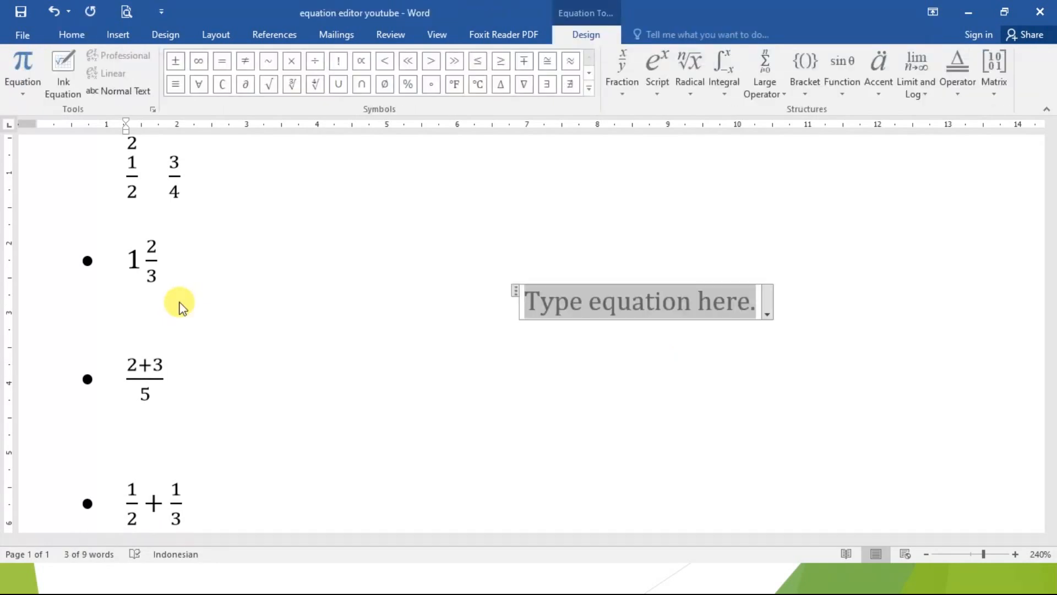
text(1)
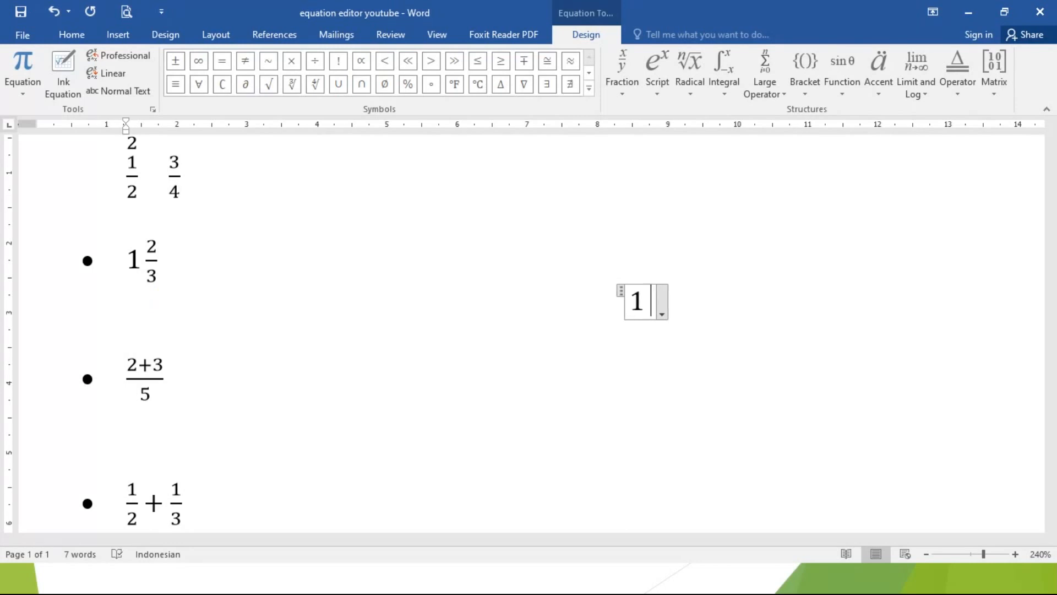
text( 2/3)
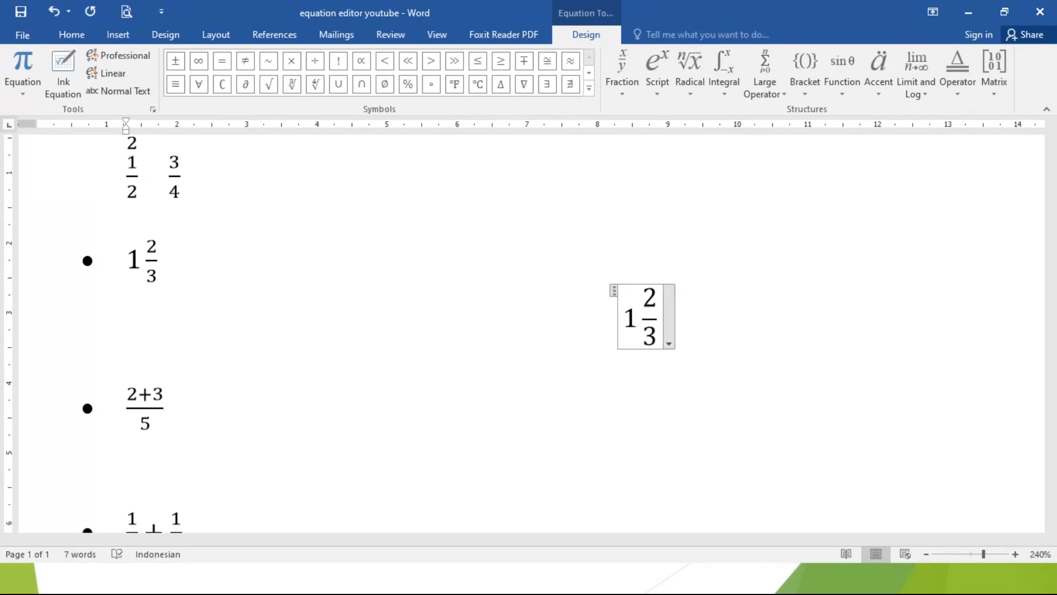
click(702, 323)
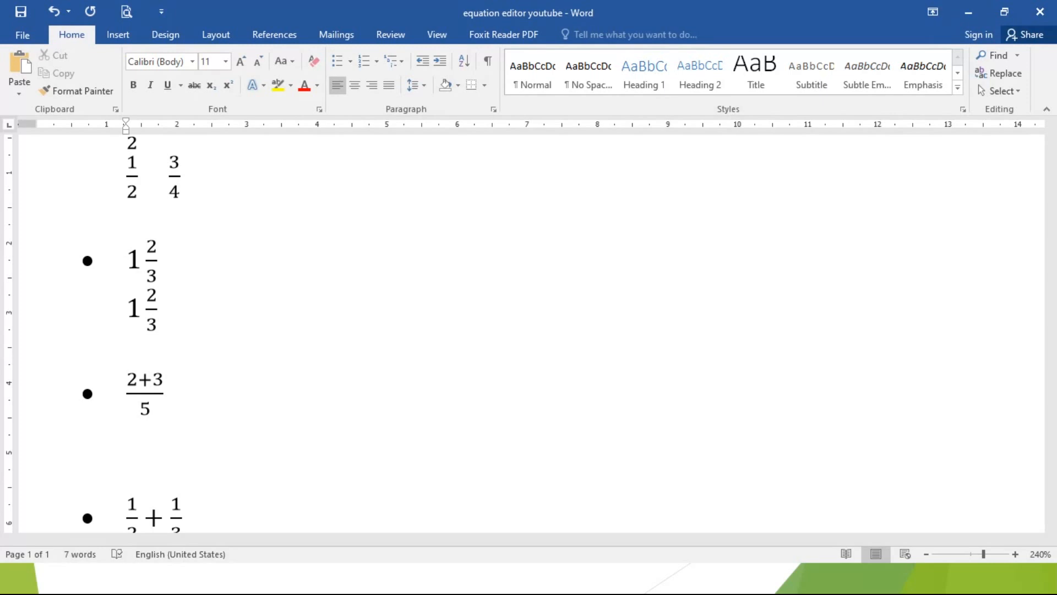
Step: Insert an equation with the mixed number 5 3/4 beside the new 1 2/3
key(alt+equal)
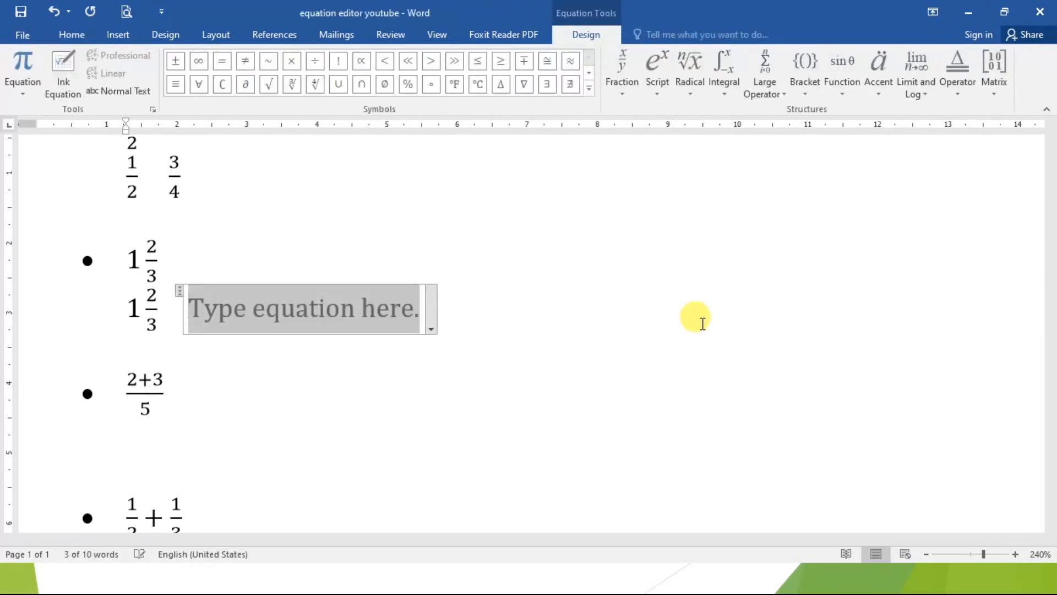
text(5 )
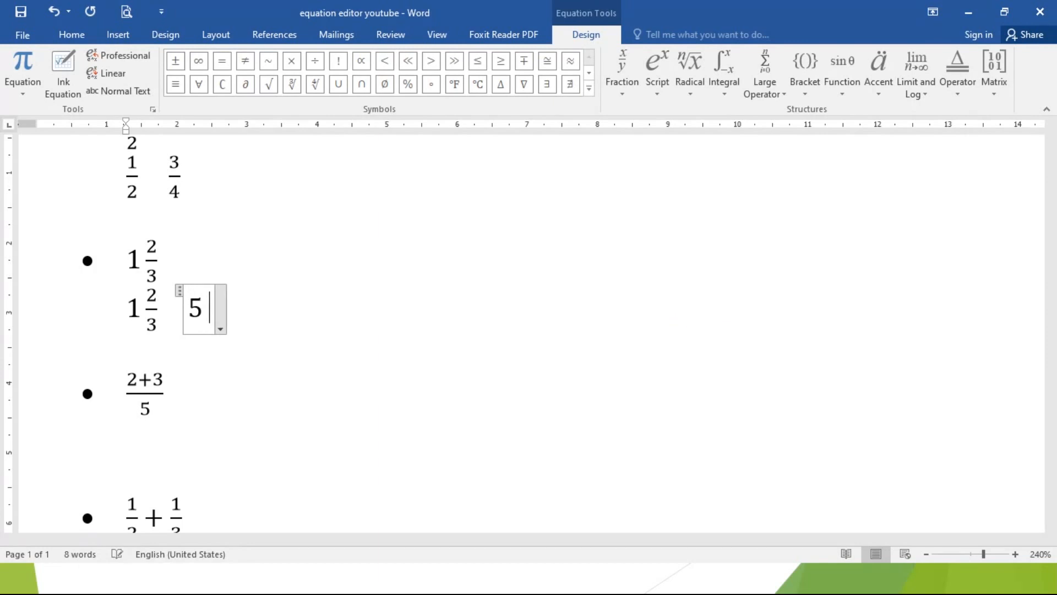
text(3/4)
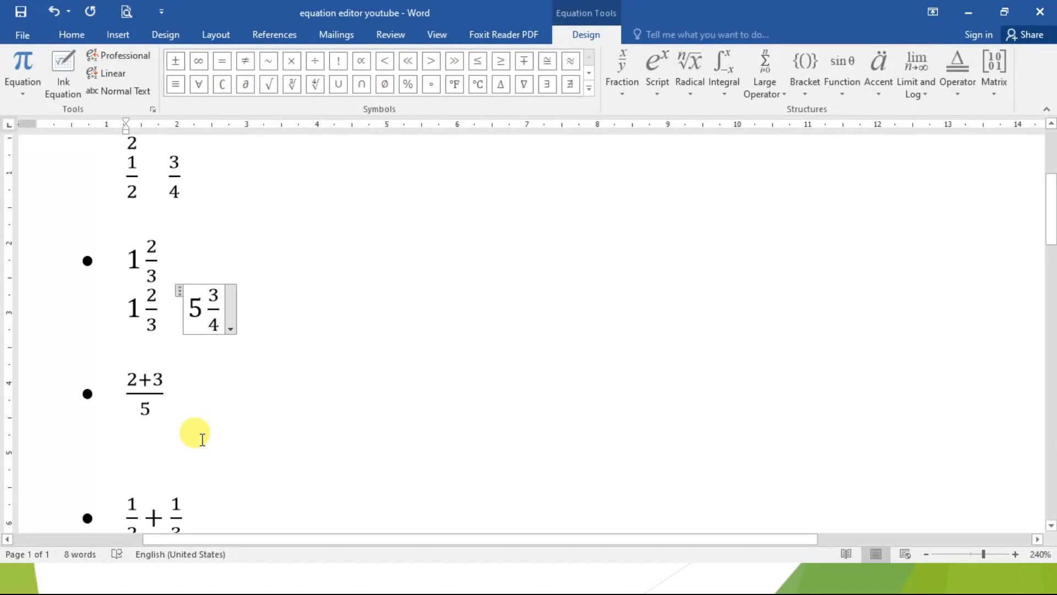
Step: Try entering 2+3/5 without parentheses as an equation below the third bullet, and clear the result
click(202, 439)
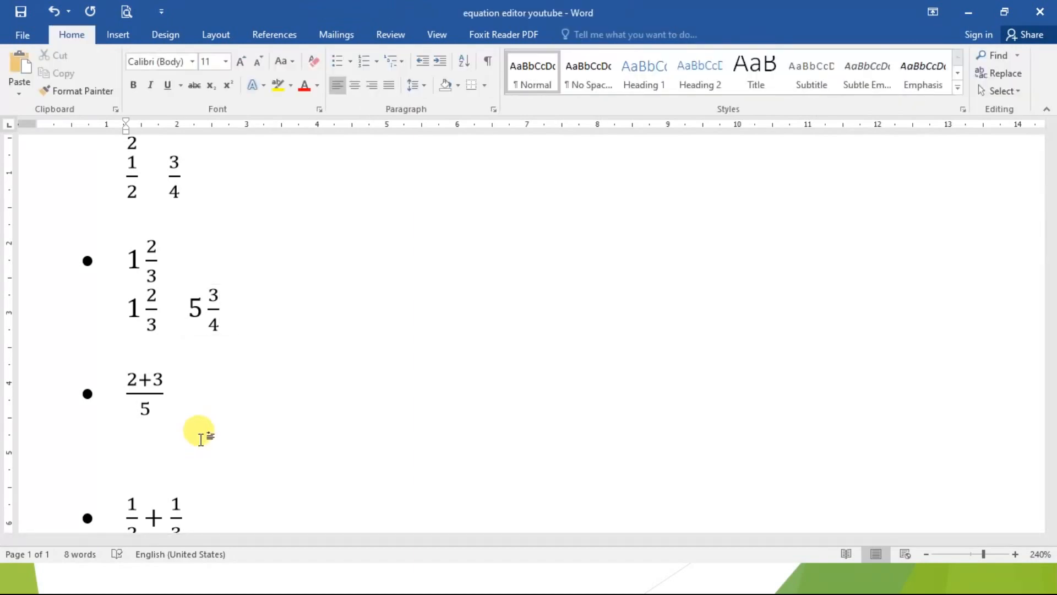
key(alt+equal)
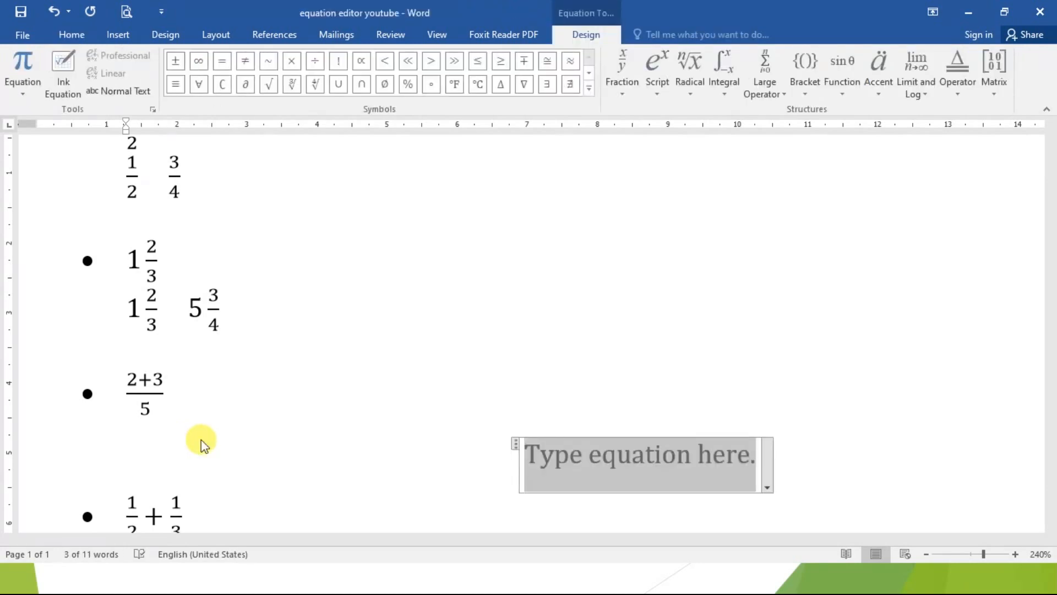
text(2+3)
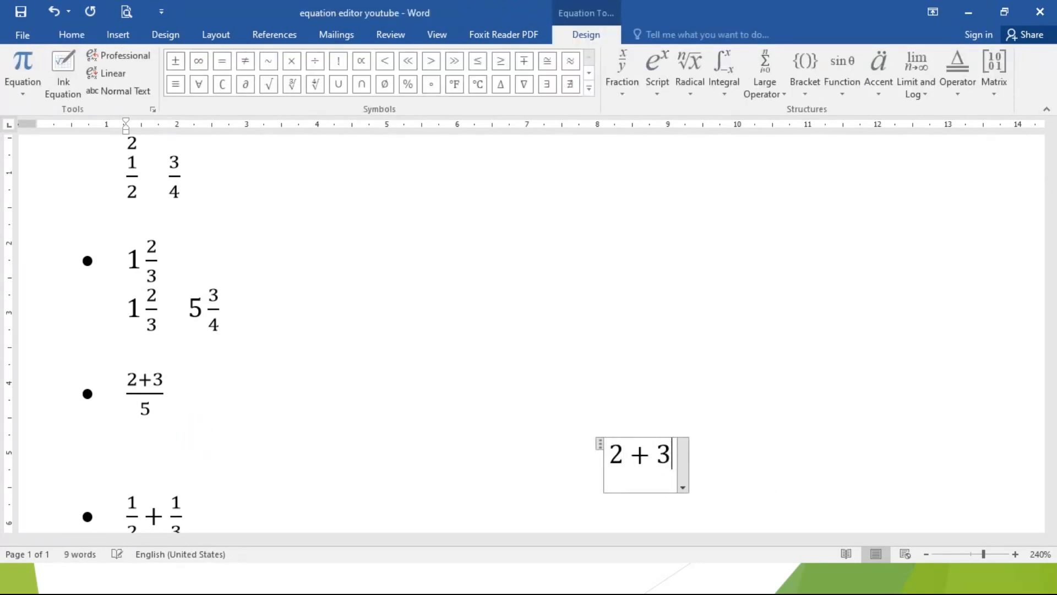
text(/)
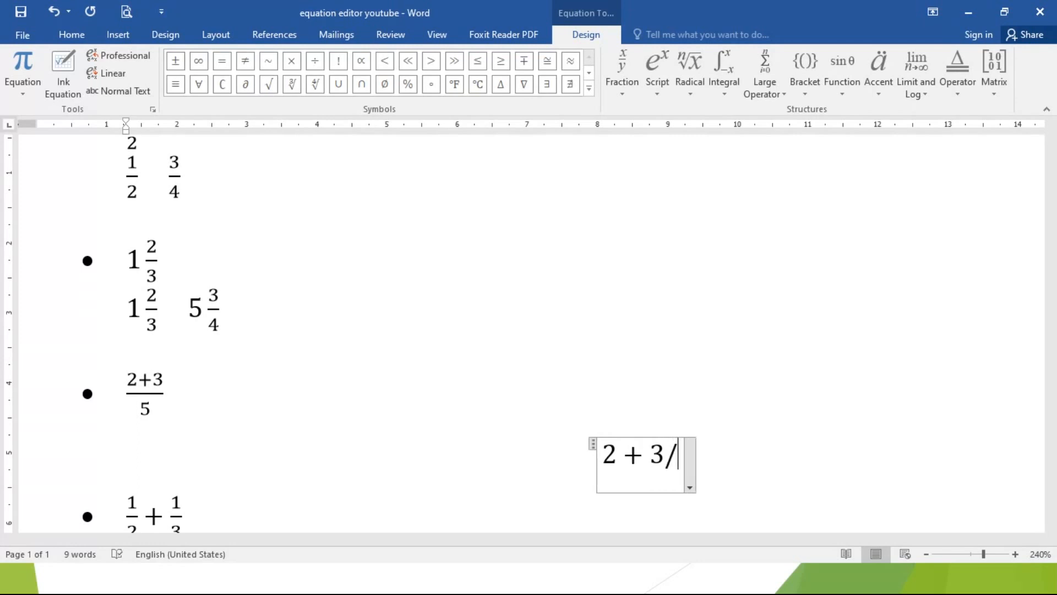
text(5)
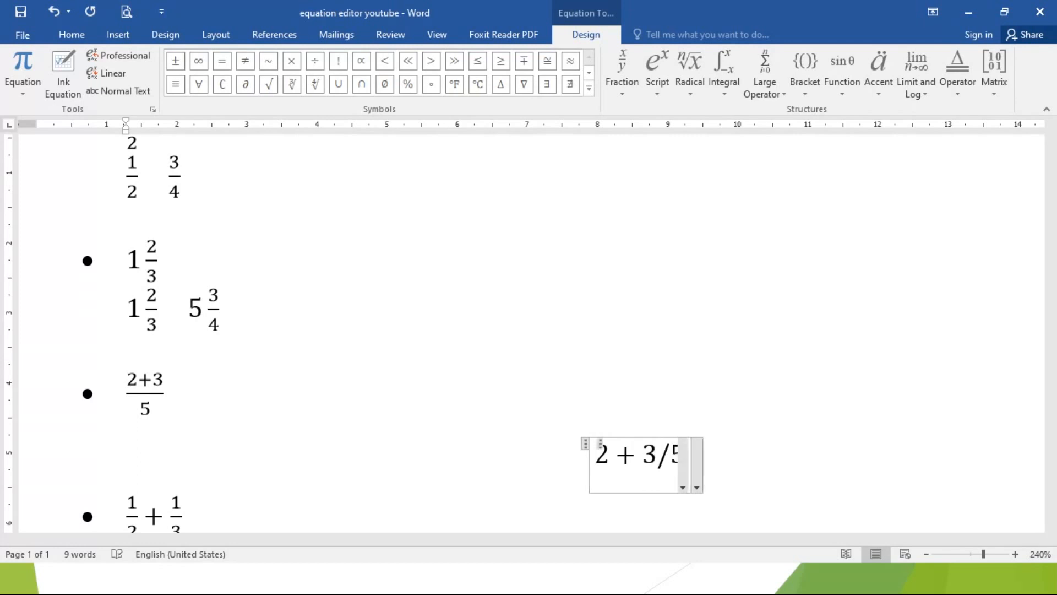
key(space)
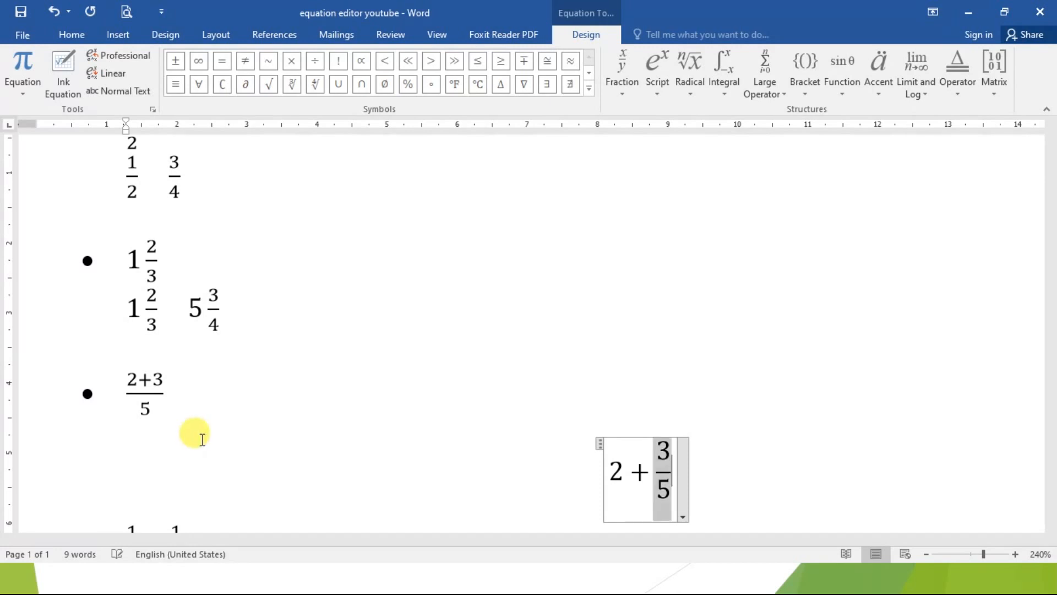
key(BackSpace)
key(BackSpace)
key(BackSpace)
key(BackSpace)
key(BackSpace)
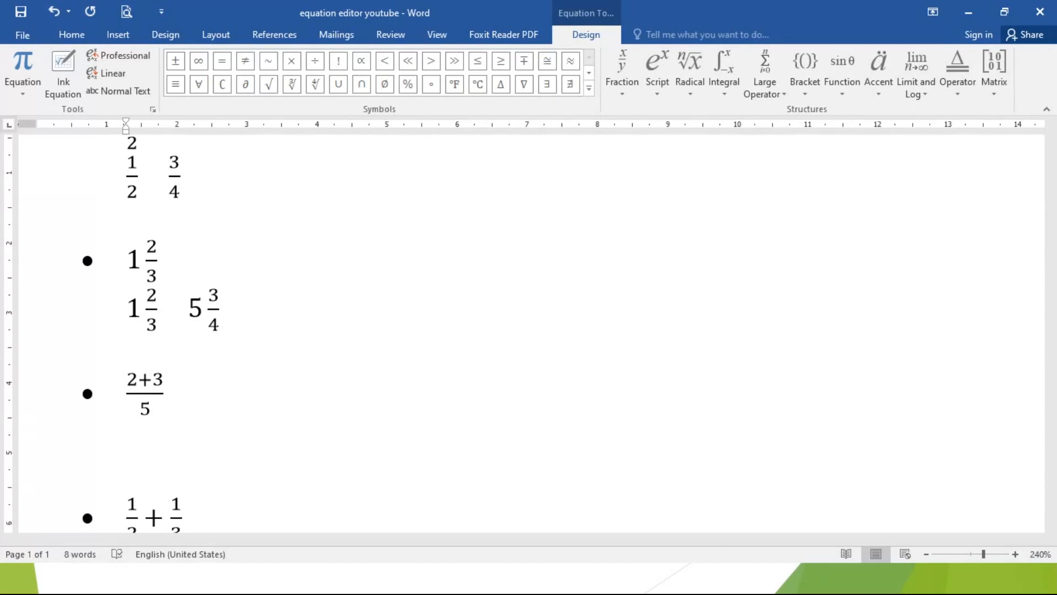
Step: Insert an equation below the third bullet showing the fraction (2+3)/5, grouping 2+3 as the numerator with parentheses
click(201, 439)
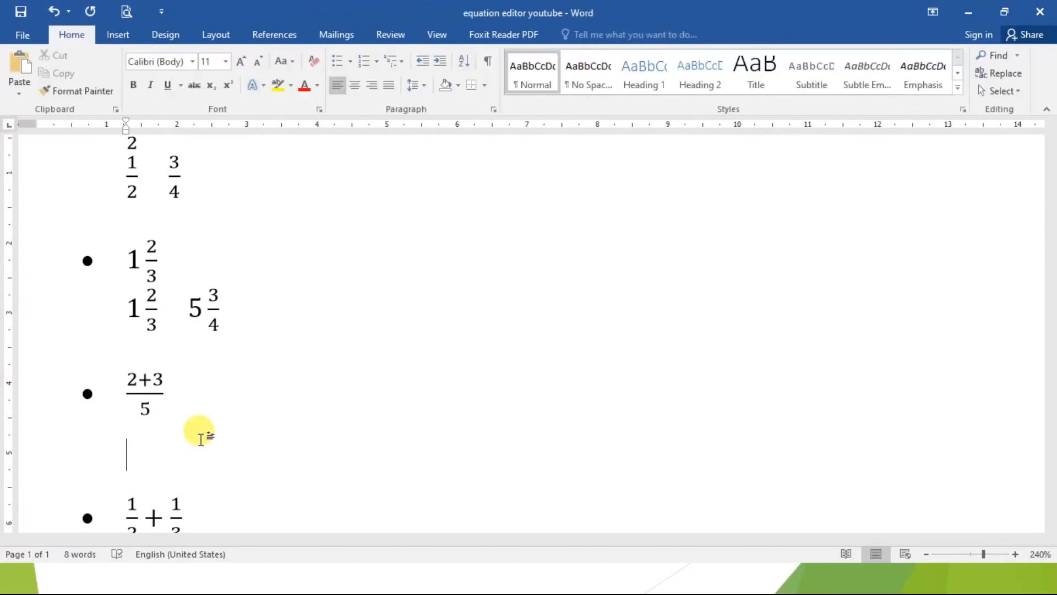
key(alt+equal)
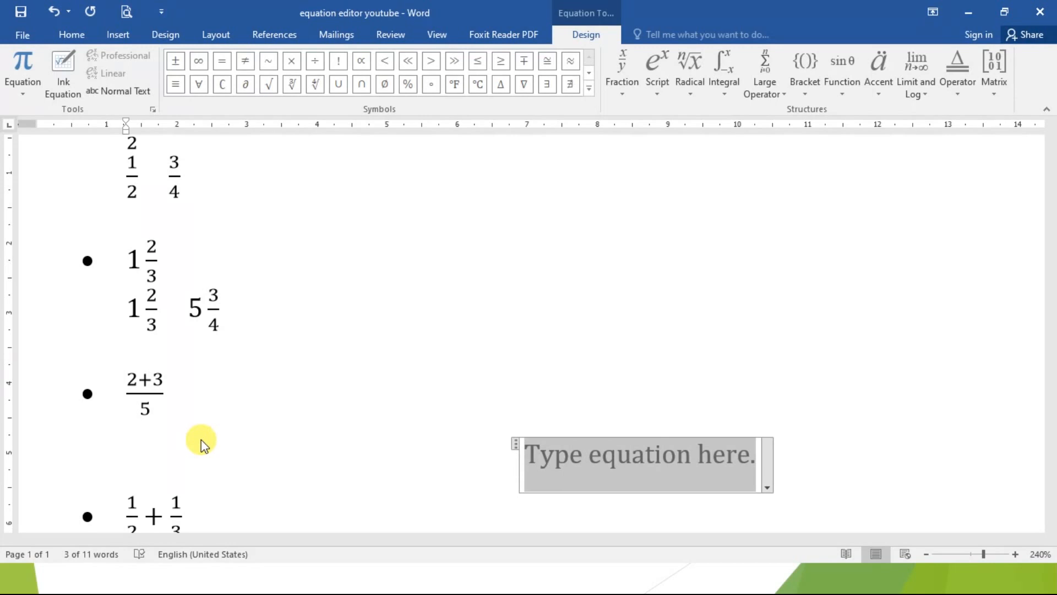
text((2 + 3))
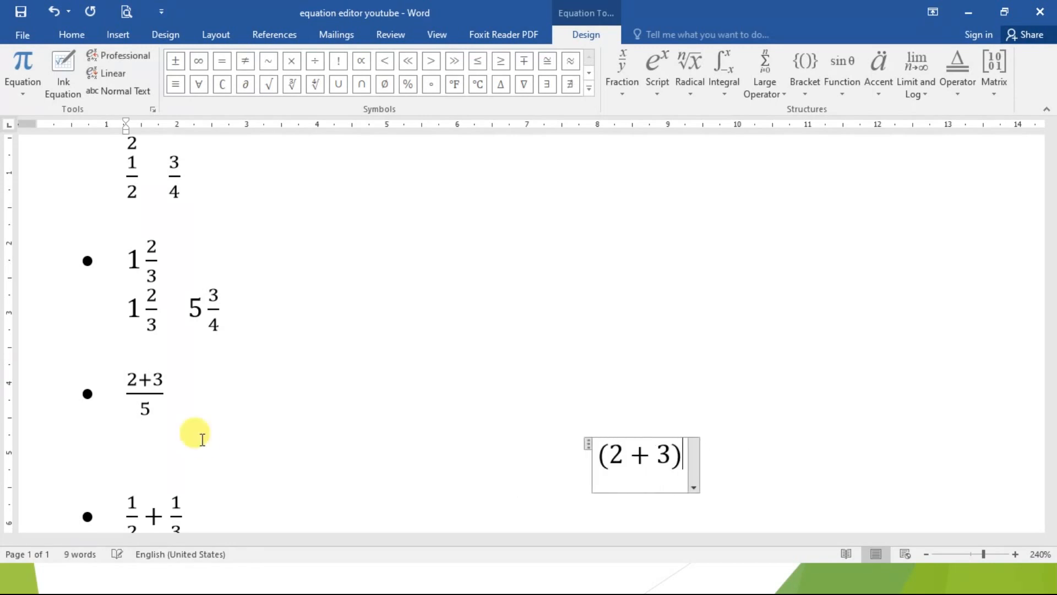
text(/5)
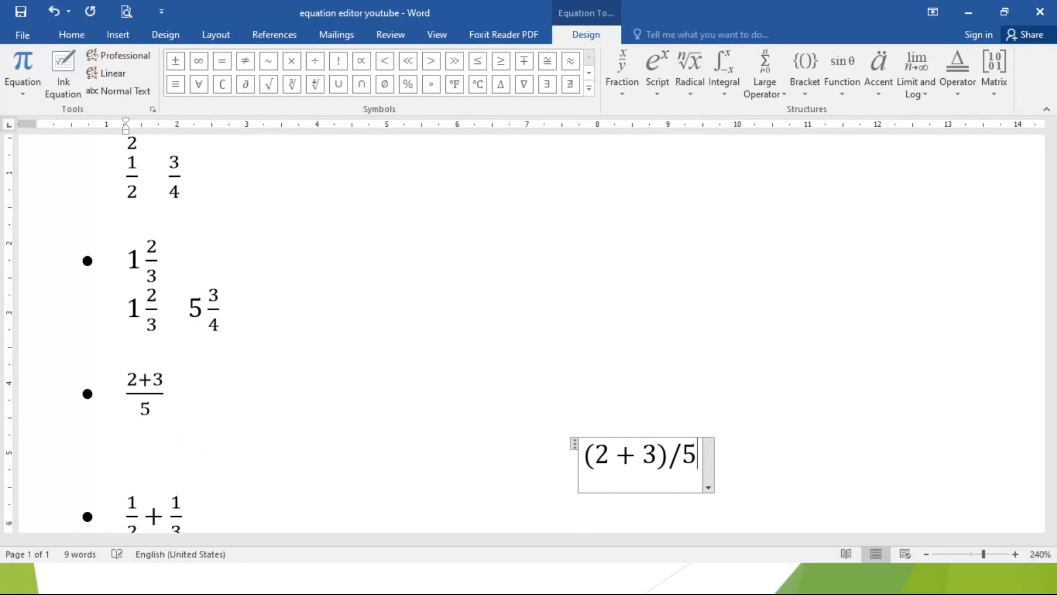
key(space)
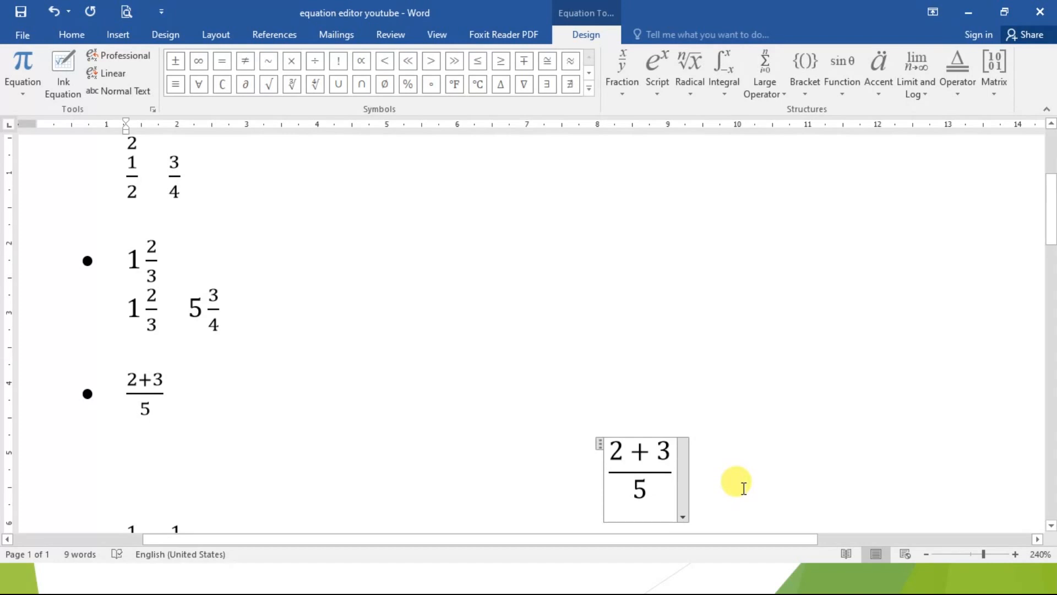
click(743, 487)
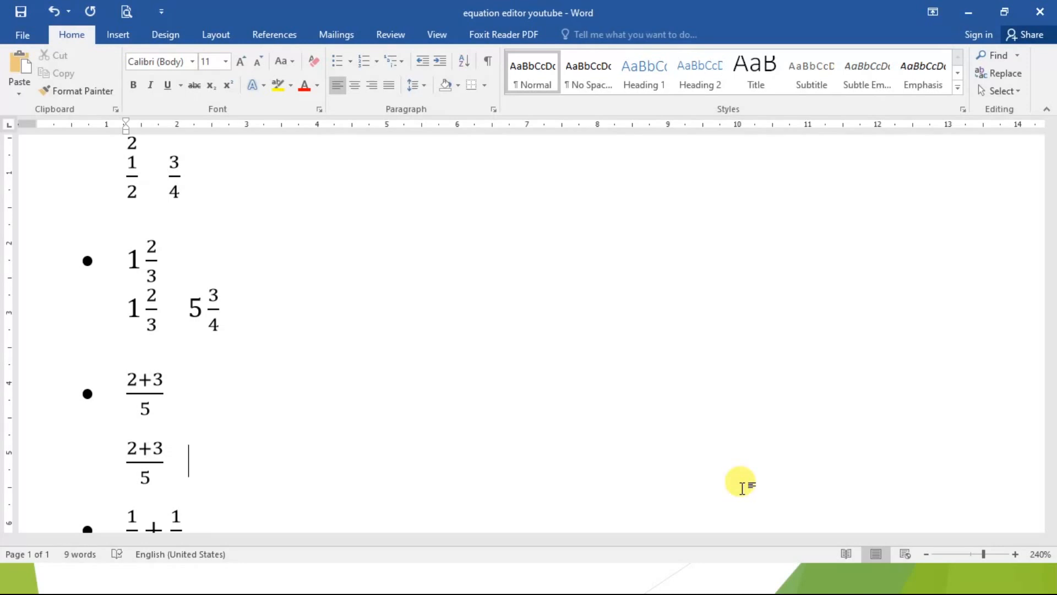
Step: Insert an equation beside the new (2+3)/5 showing the fraction (3+2)/(5+2), with numerator and denominator each grouped in parentheses
key(alt+equal)
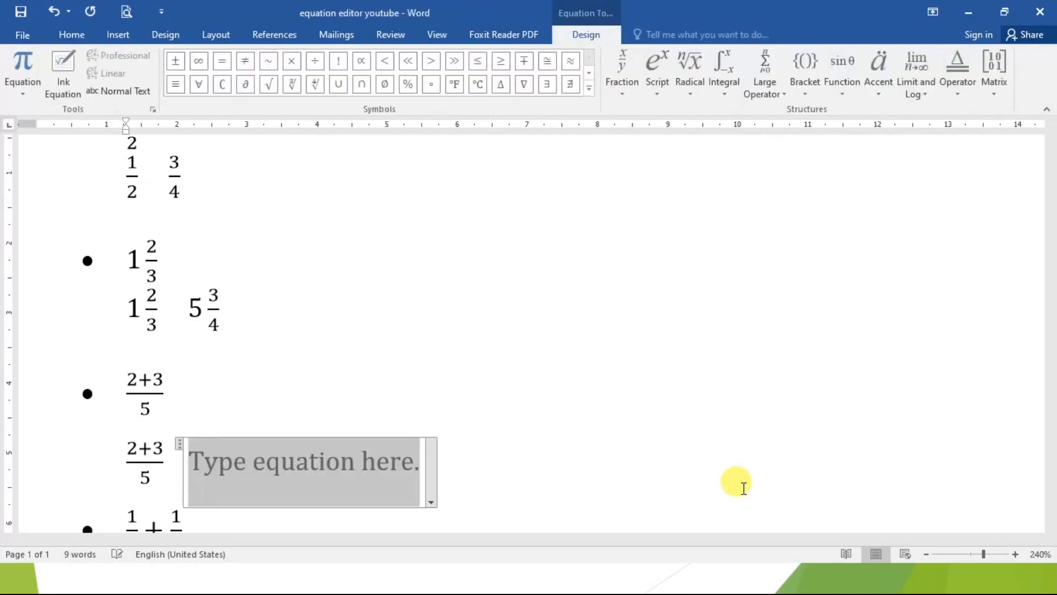
text(()
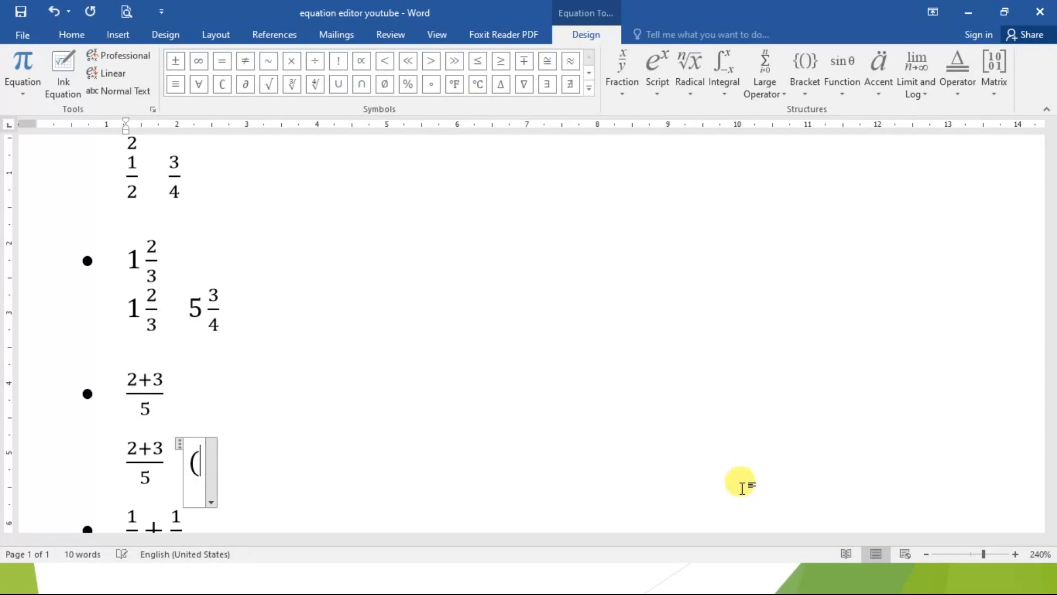
text(3 + 2))
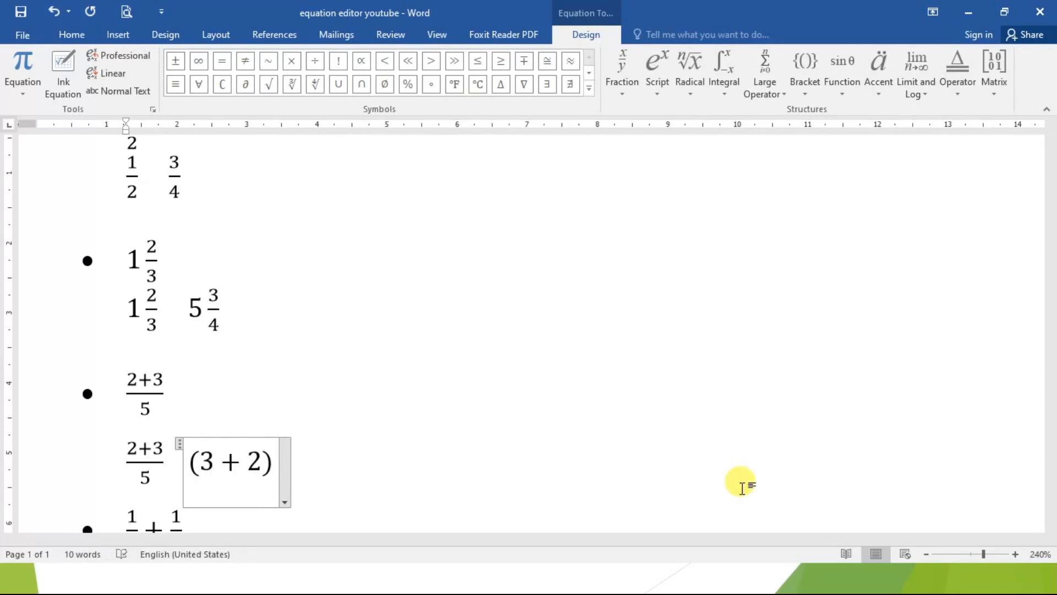
text(/)
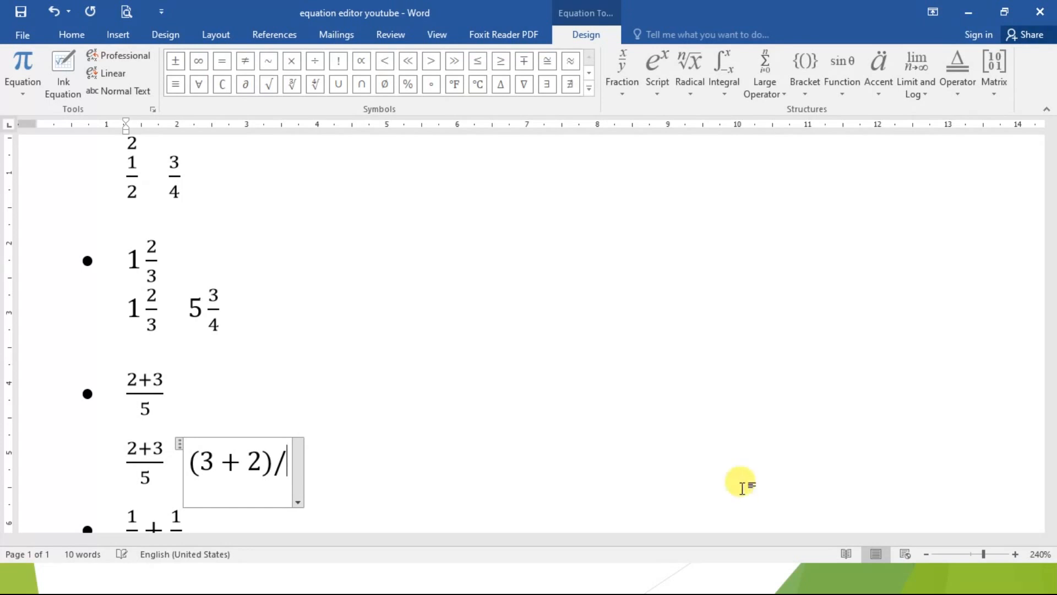
text(()
text(5)
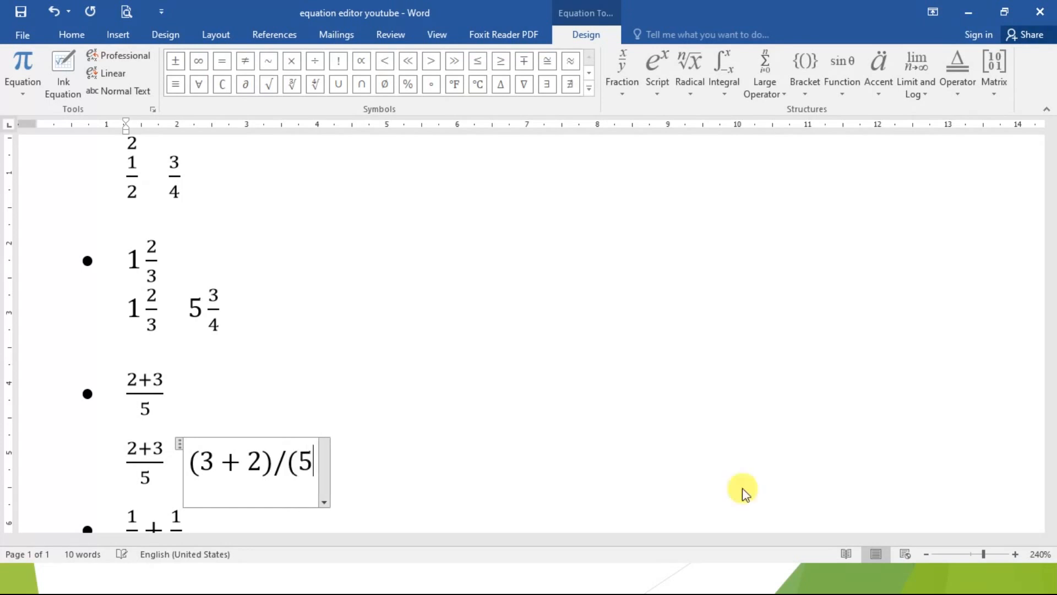
text( + 2))
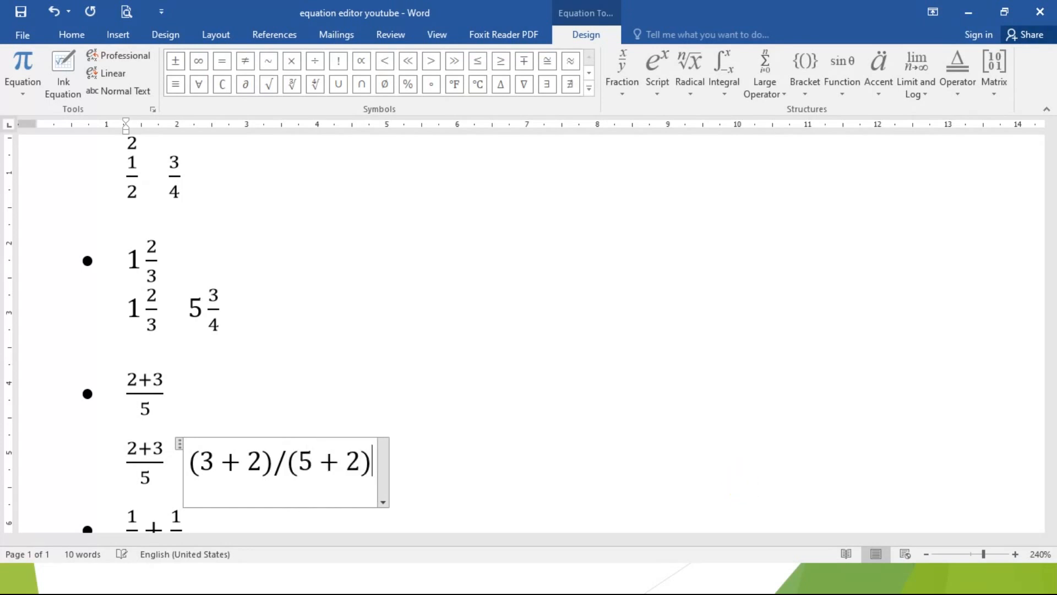
key(space)
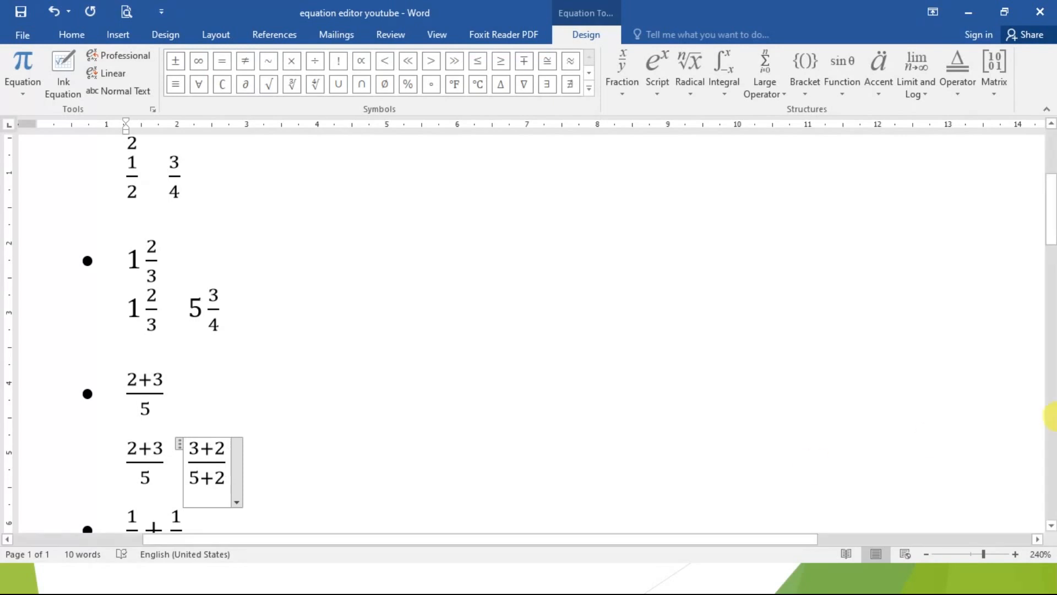
Step: Insert an equation below the fourth bullet with the fraction sum 1/2 + 1/3
drag(1051, 218, 1052, 257)
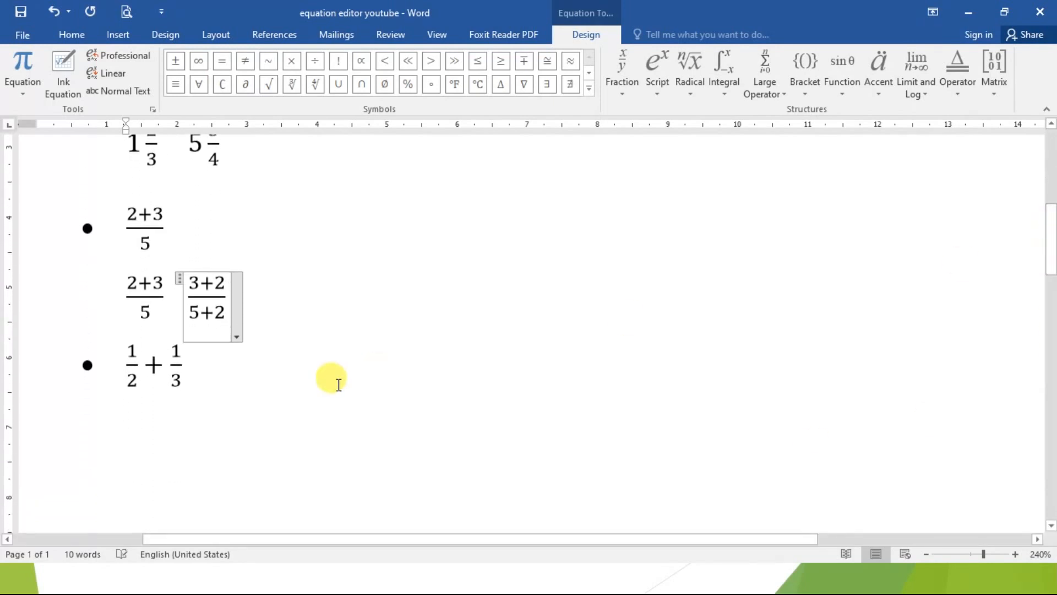
click(190, 410)
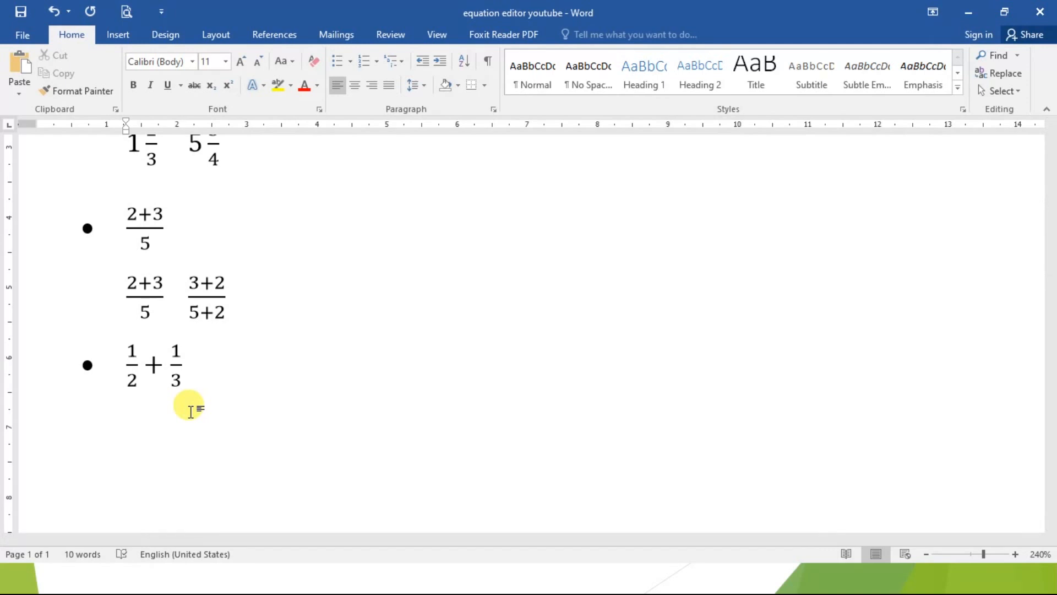
key(alt)
key(alt+equal)
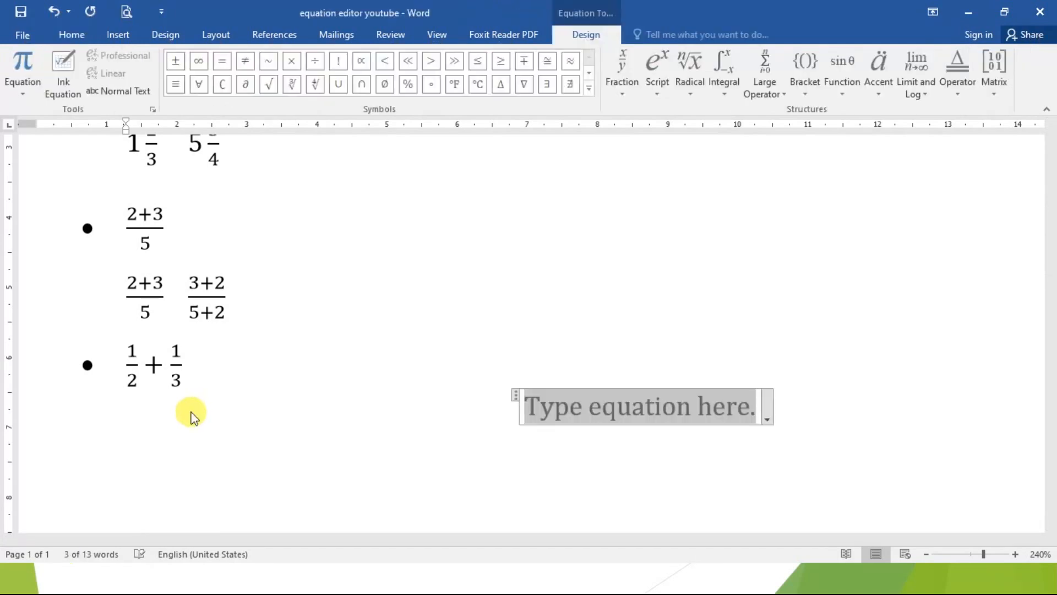
text(1)
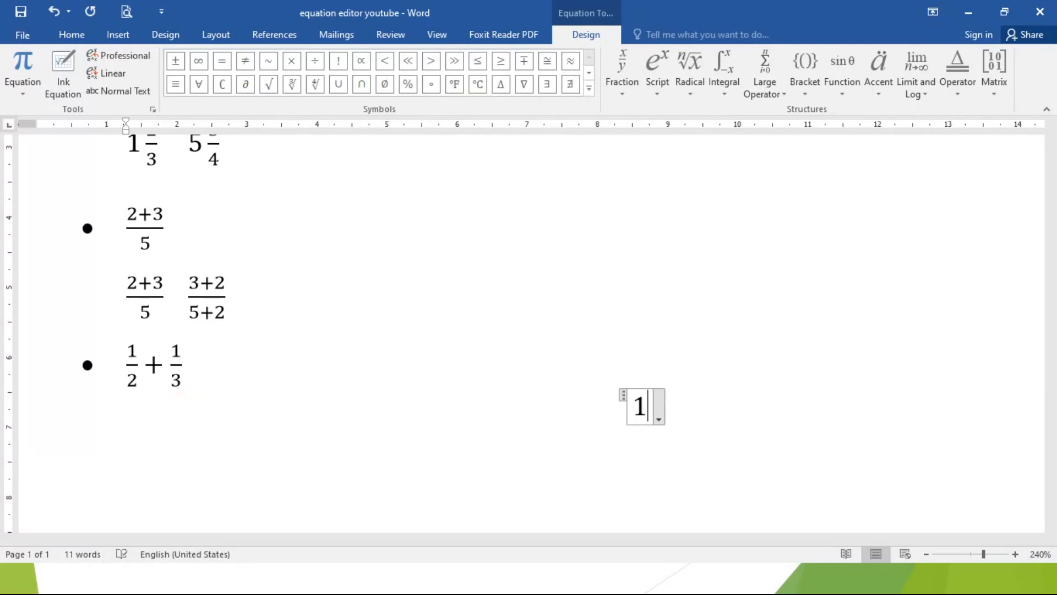
text(/2)
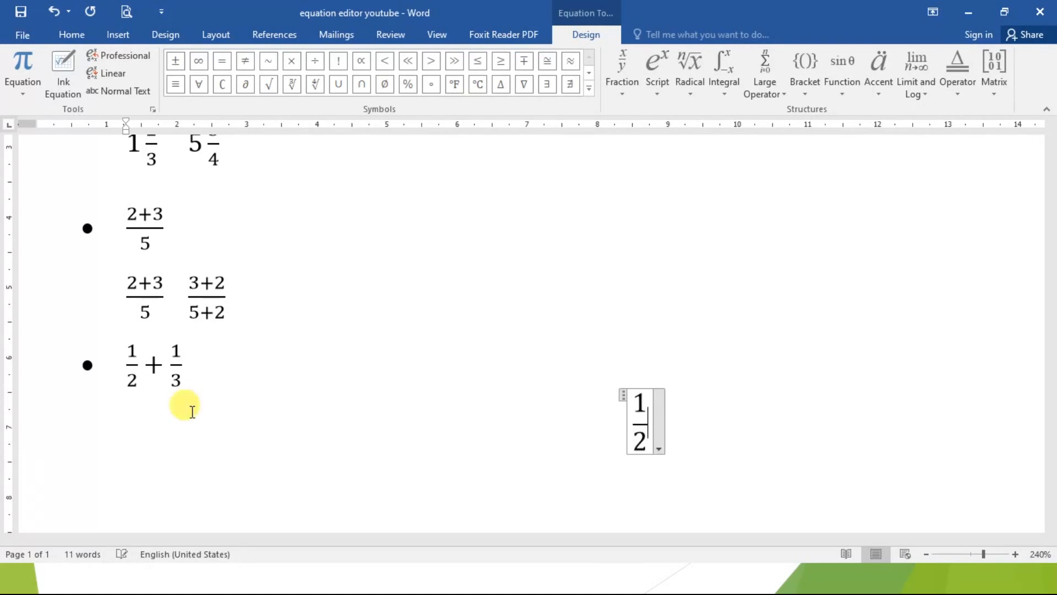
text( +1)
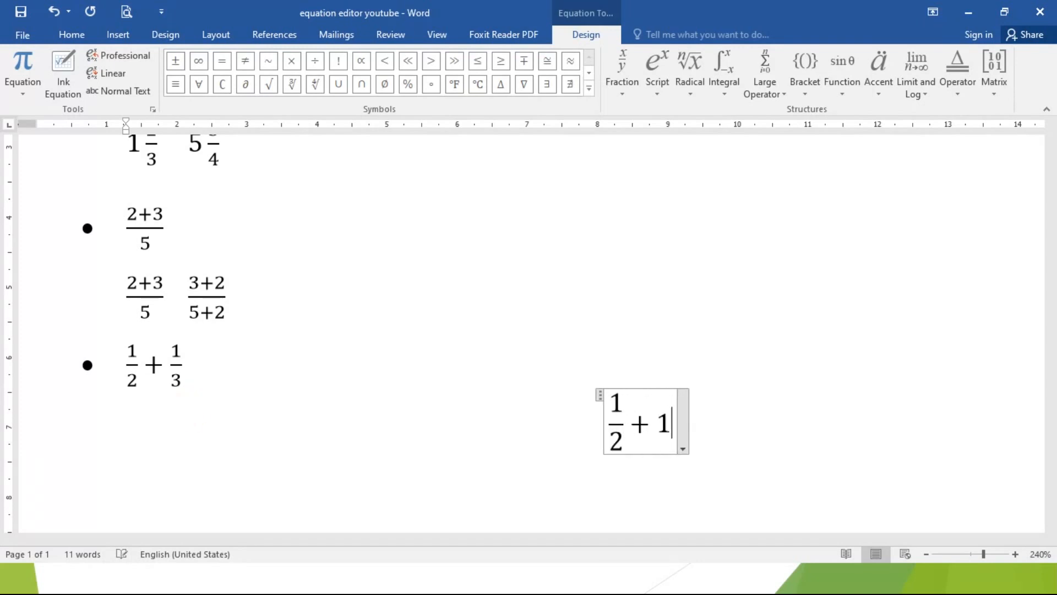
text(?)
key(BackSpace)
text(/3)
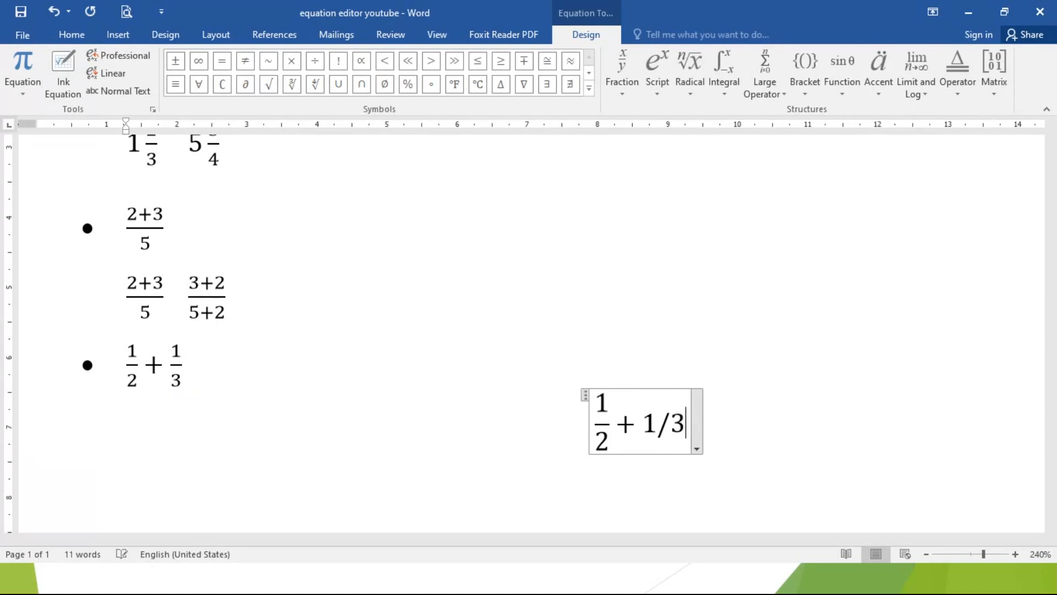
key(space)
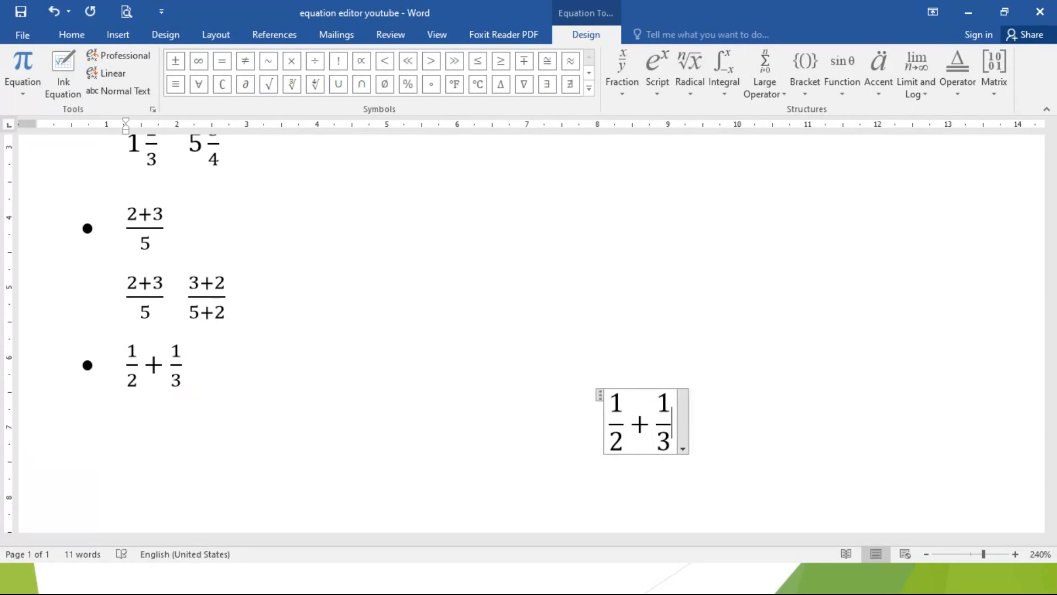
Step: Extend the 1/2 + 1/3 equation with an equals sign and the fraction (3+2)/6
text(=)
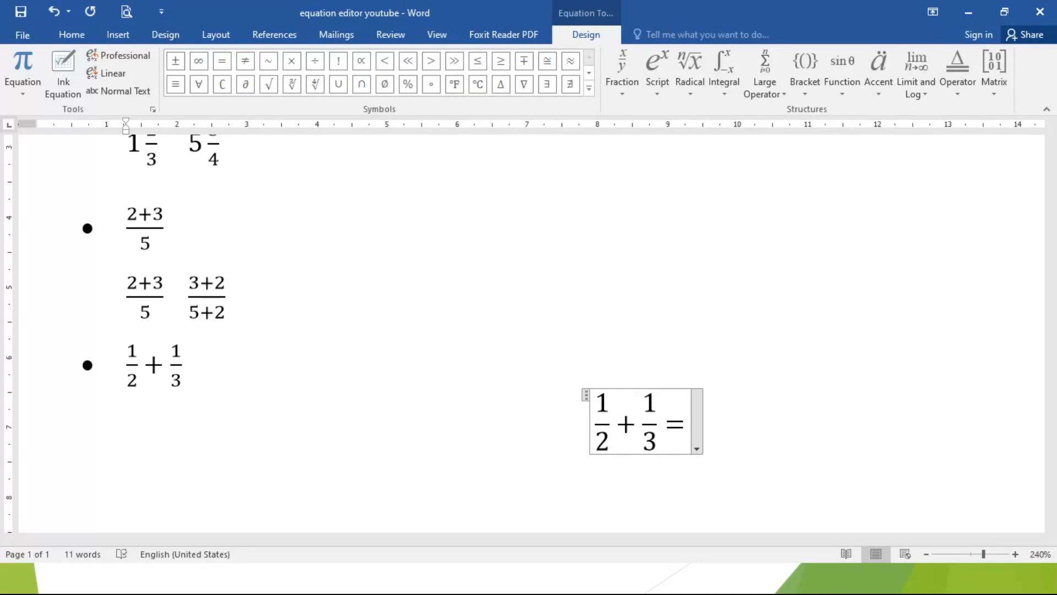
text(()
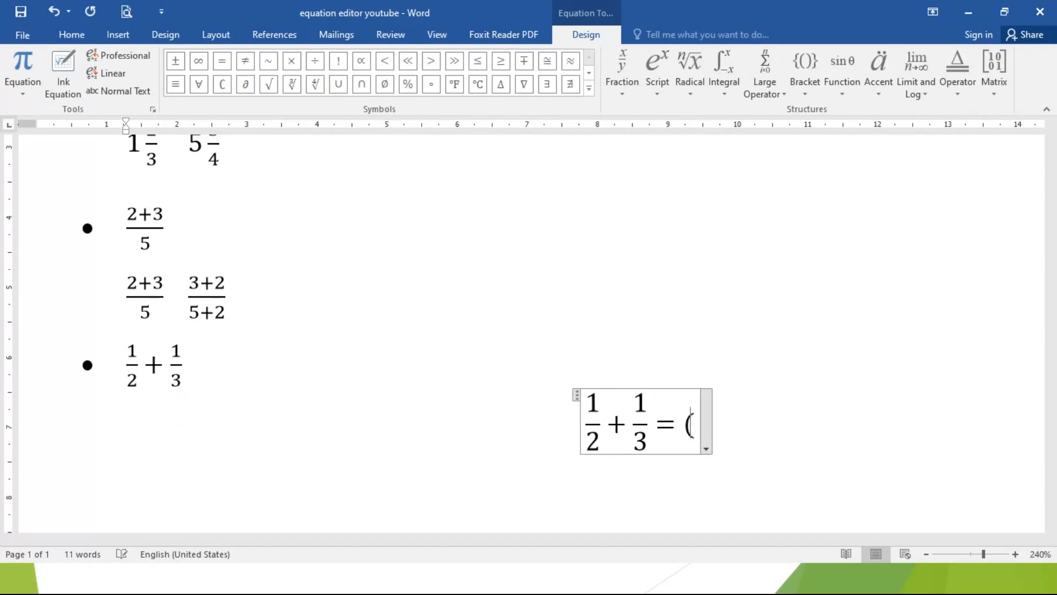
text(3+)
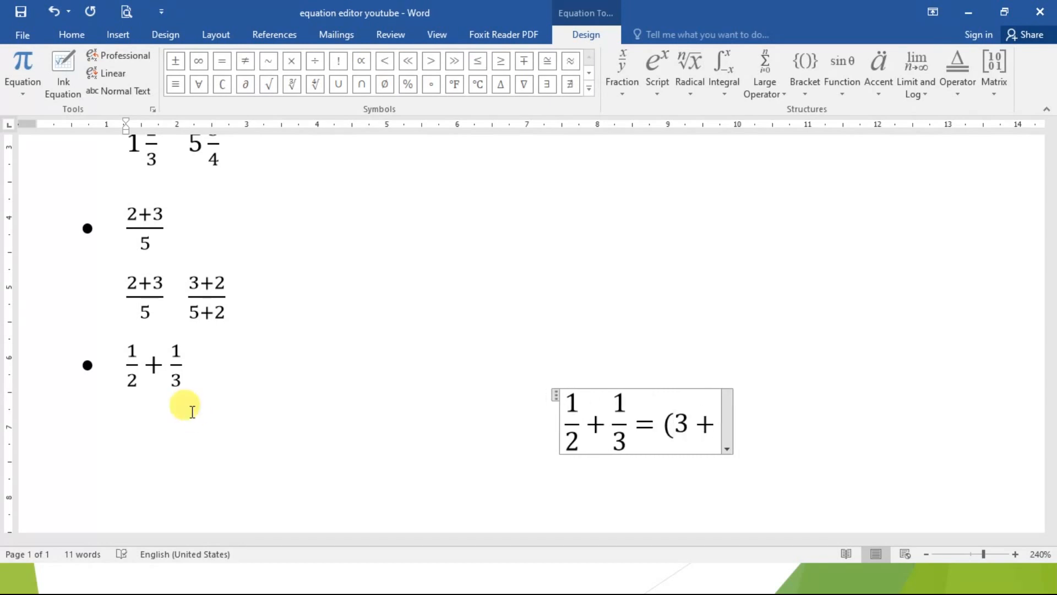
text(2)
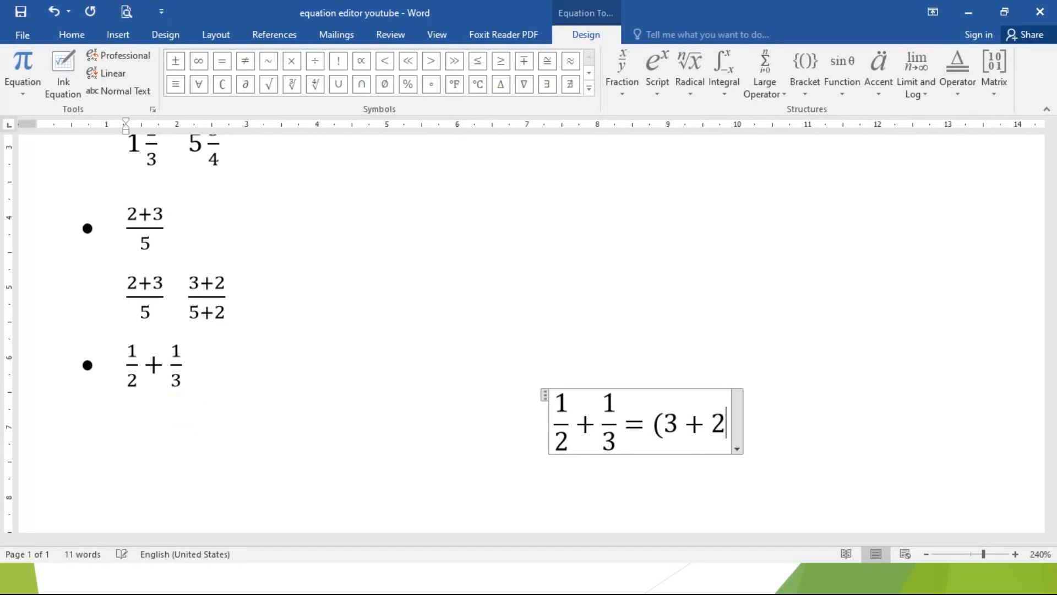
text()/6)
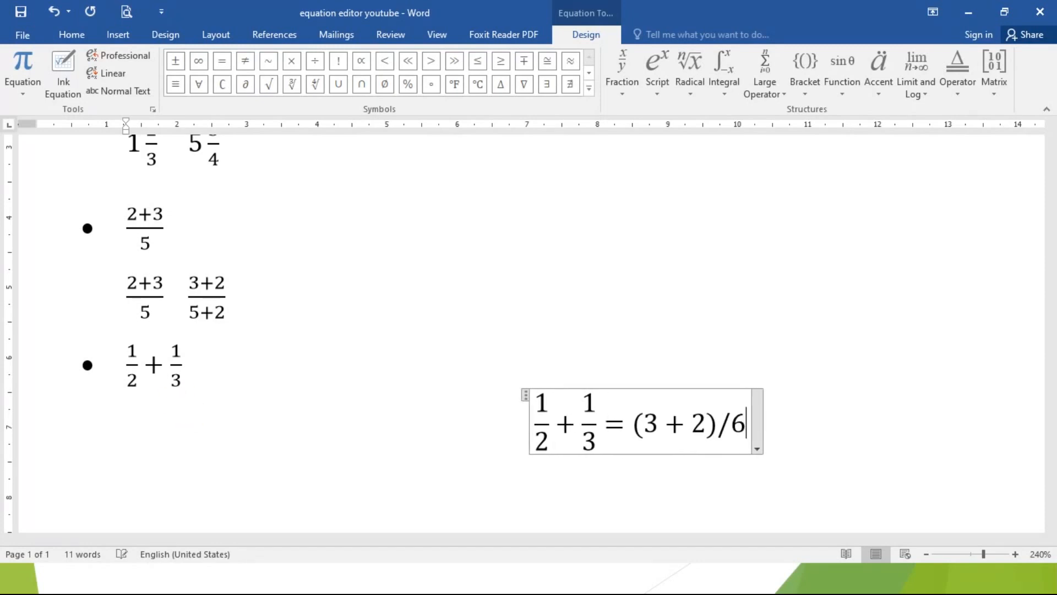
key(space)
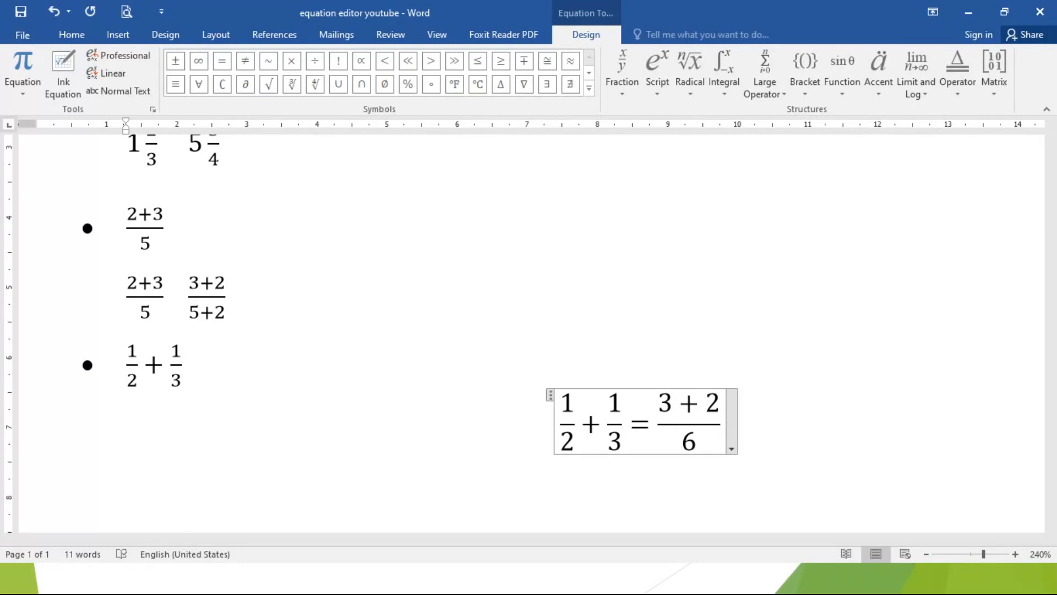
Step: Complete the fraction sum equation with a final equals sign and the fraction 5/6, and leave the equation
text(=)
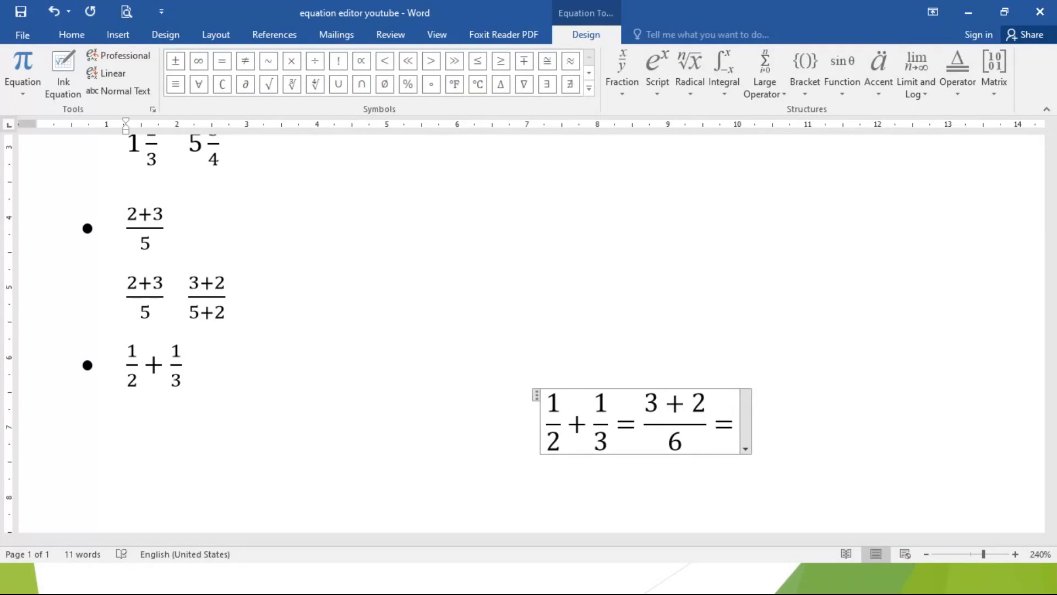
text(5)
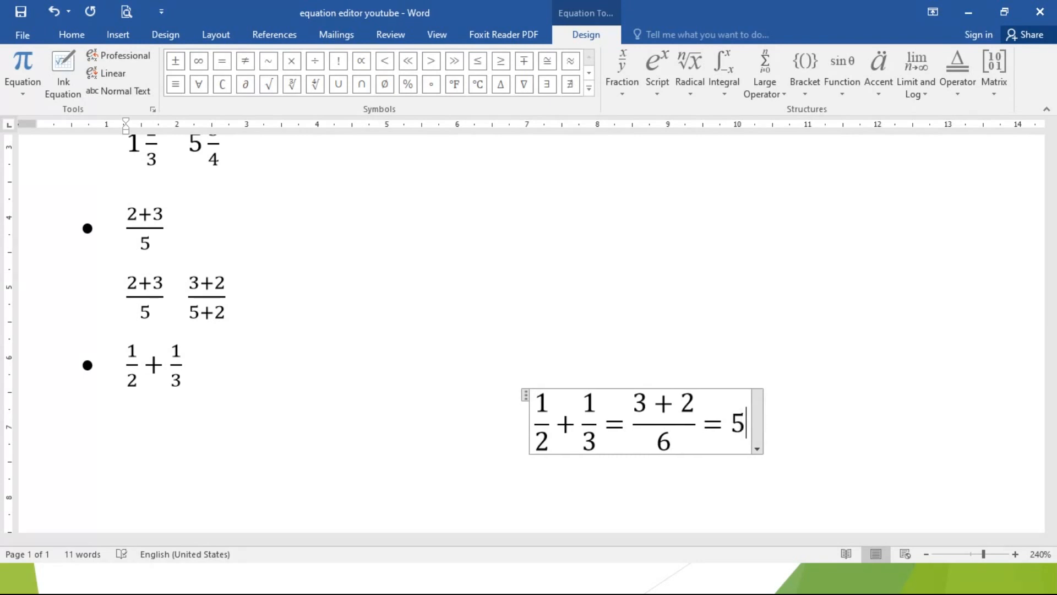
text(/6)
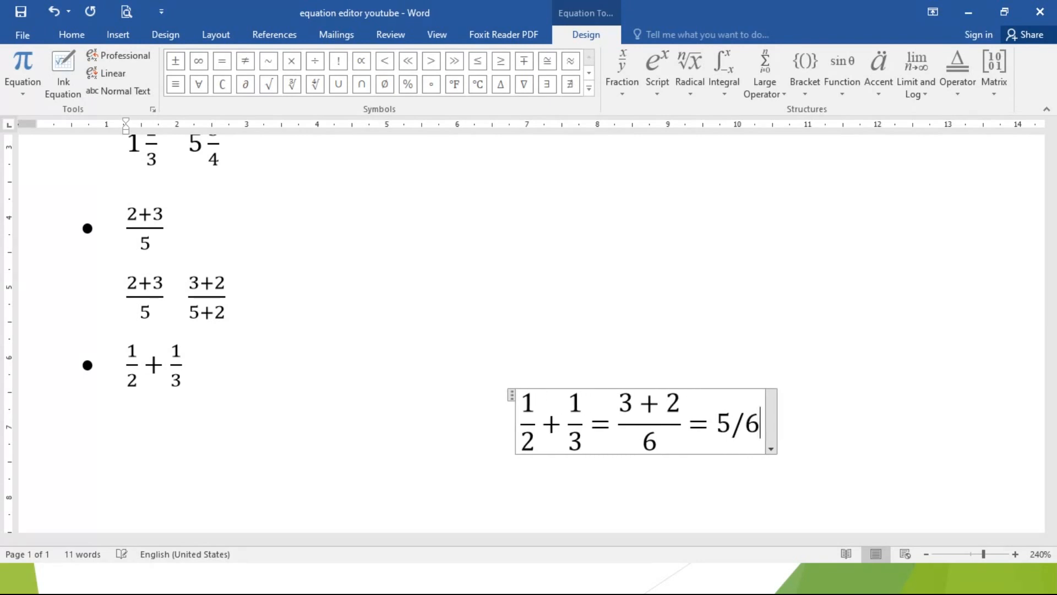
key(space)
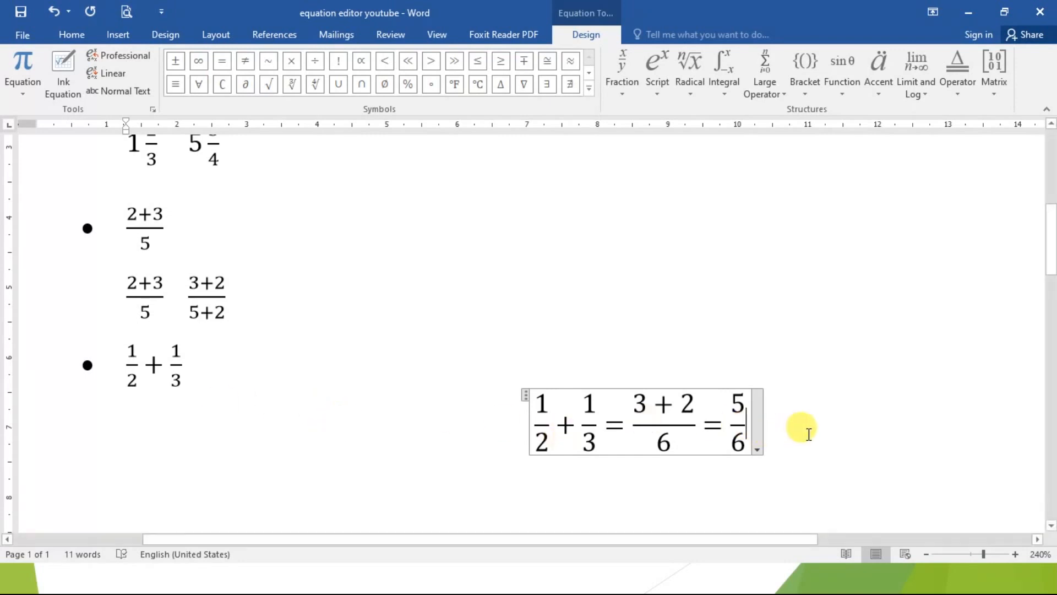
click(808, 434)
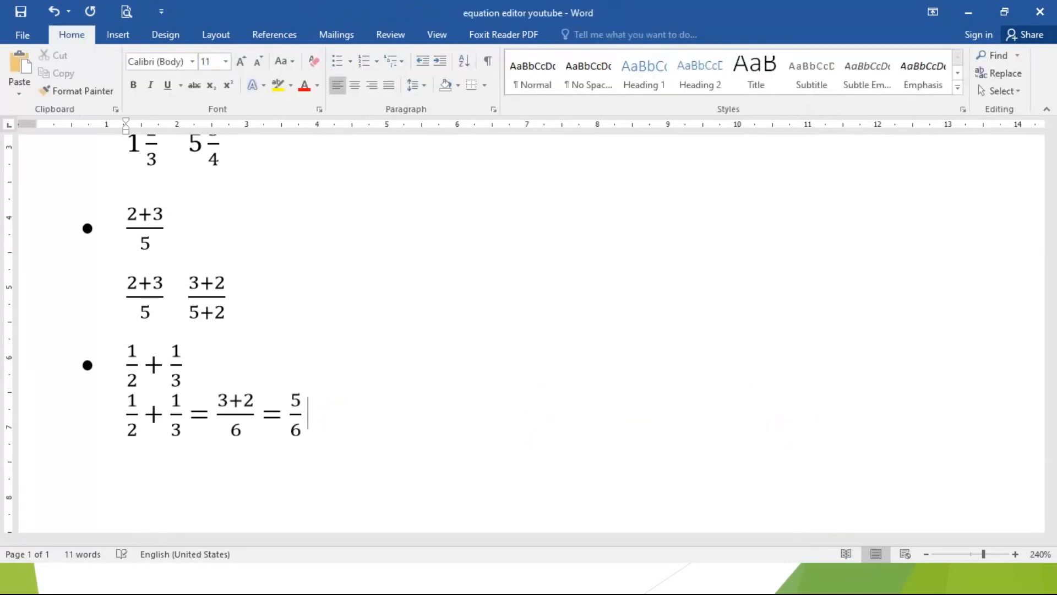